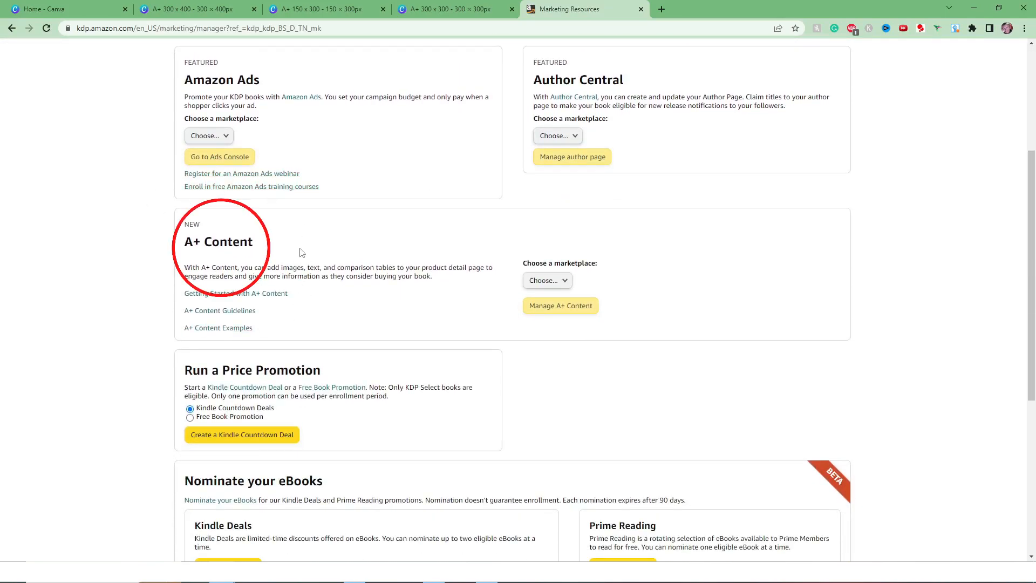
Open the A+ Content Manager for the Amazon.com marketplace and start creating a new piece of A+ content.
left_click(556, 283)
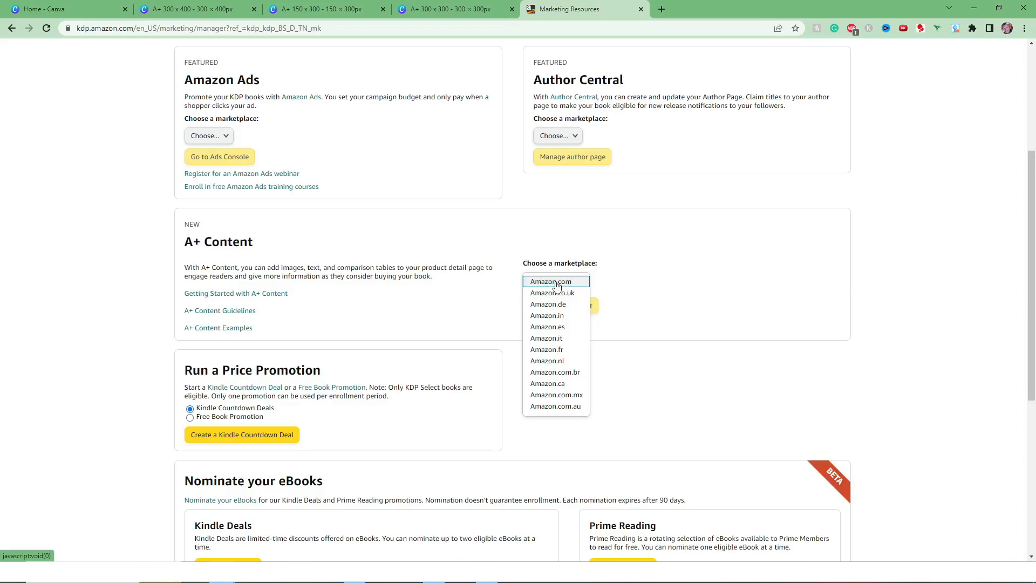
left_click(558, 284)
left_click(559, 306)
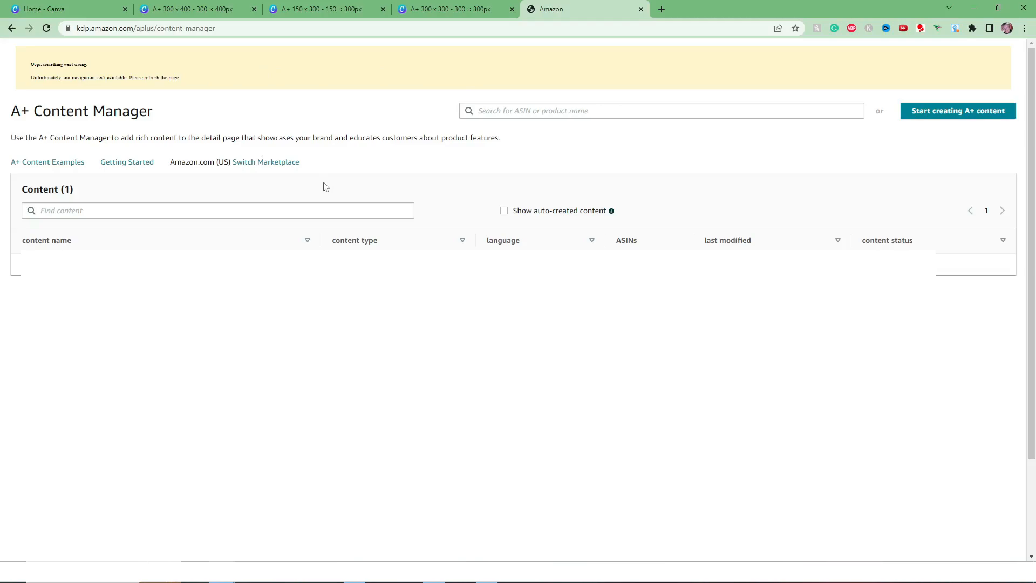
left_click(962, 116)
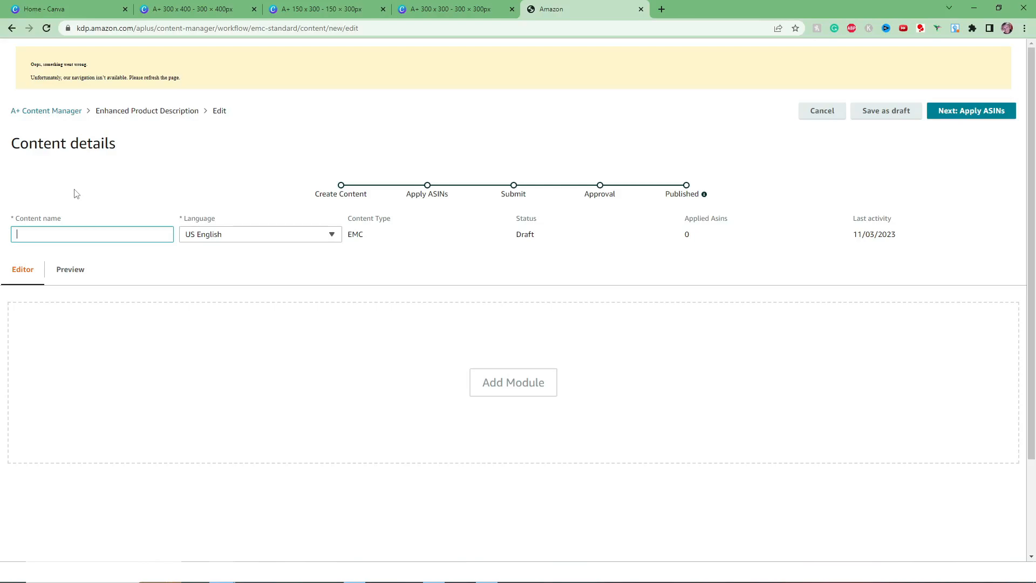
Name the new content "coloring book samples".
type("coloring book samples")
left_click(76, 194)
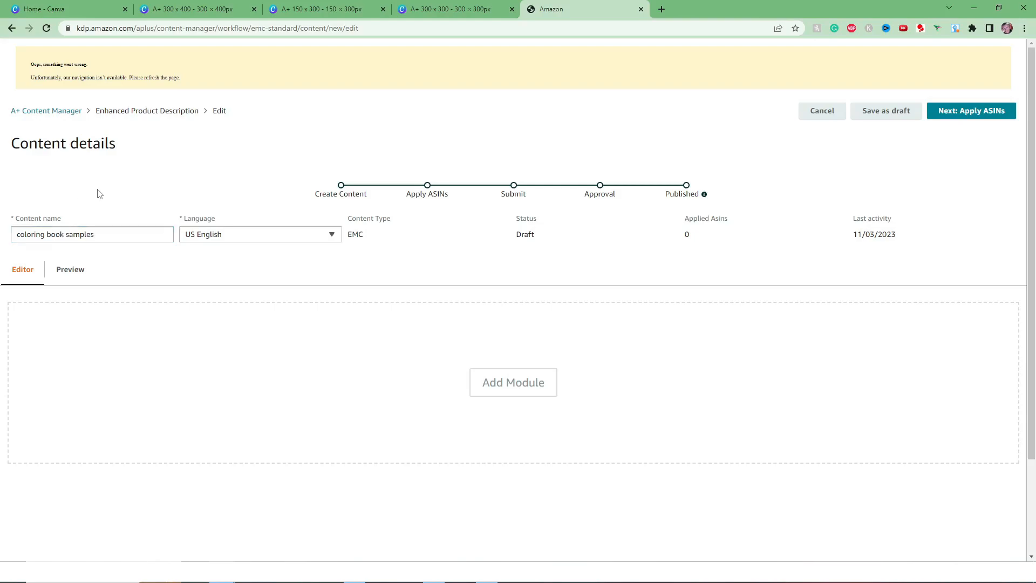
Look through the available A+ modules and add the Standard Company Logo module to the content.
left_click(504, 391)
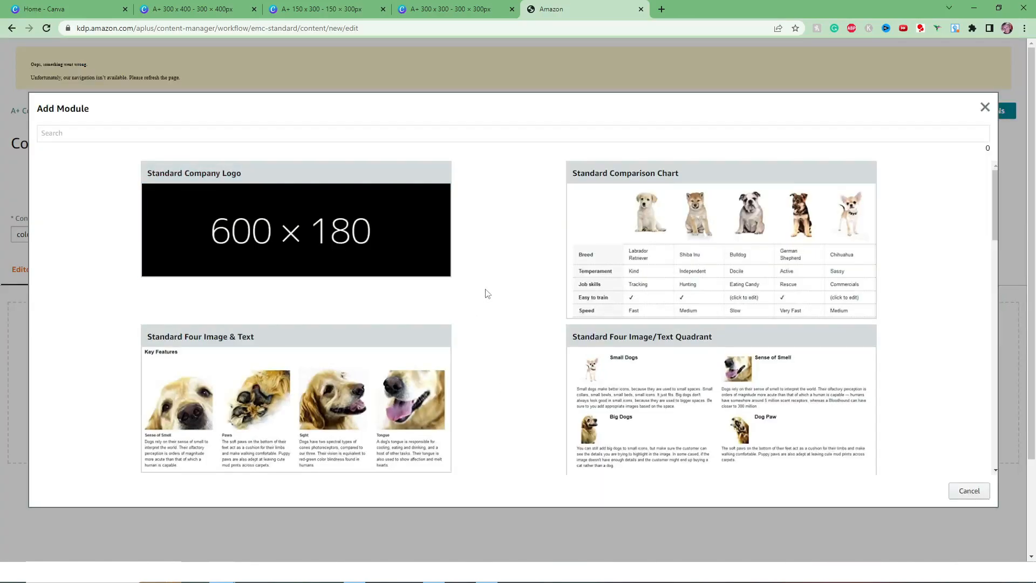
scroll(487, 293, "down", 9)
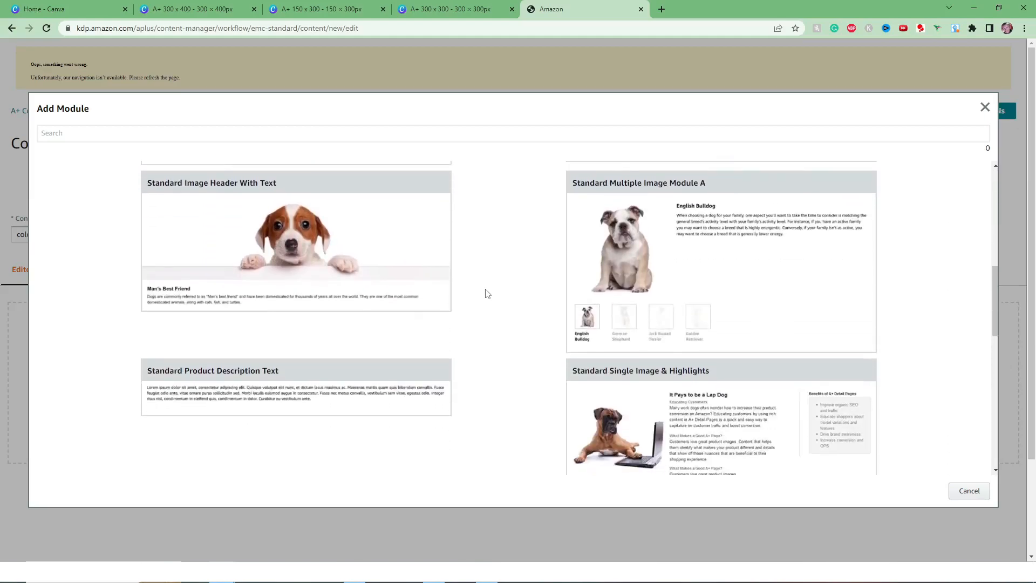
scroll(487, 294, "down", 4)
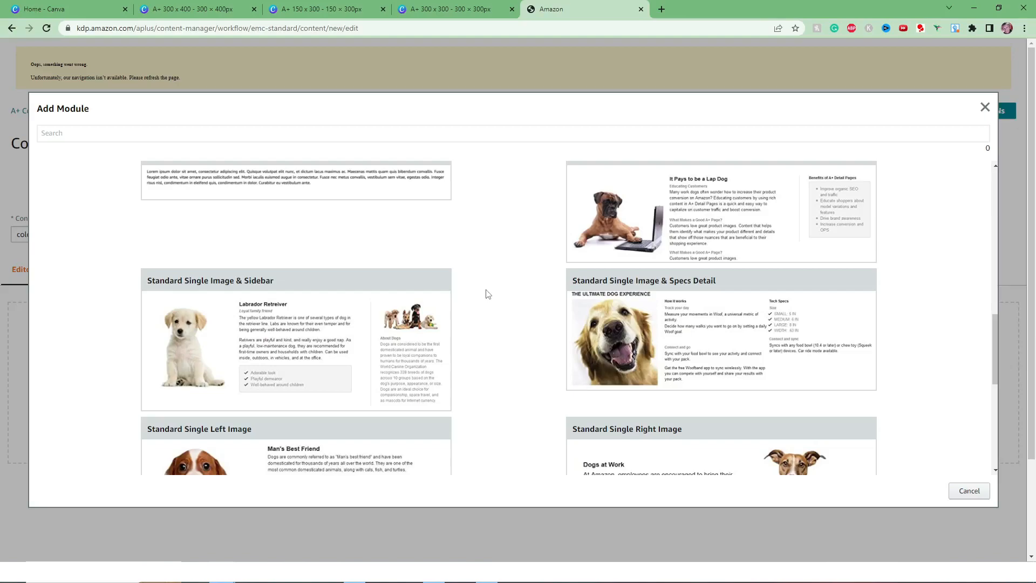
scroll(488, 294, "down", 2)
scroll(487, 294, "down", 3)
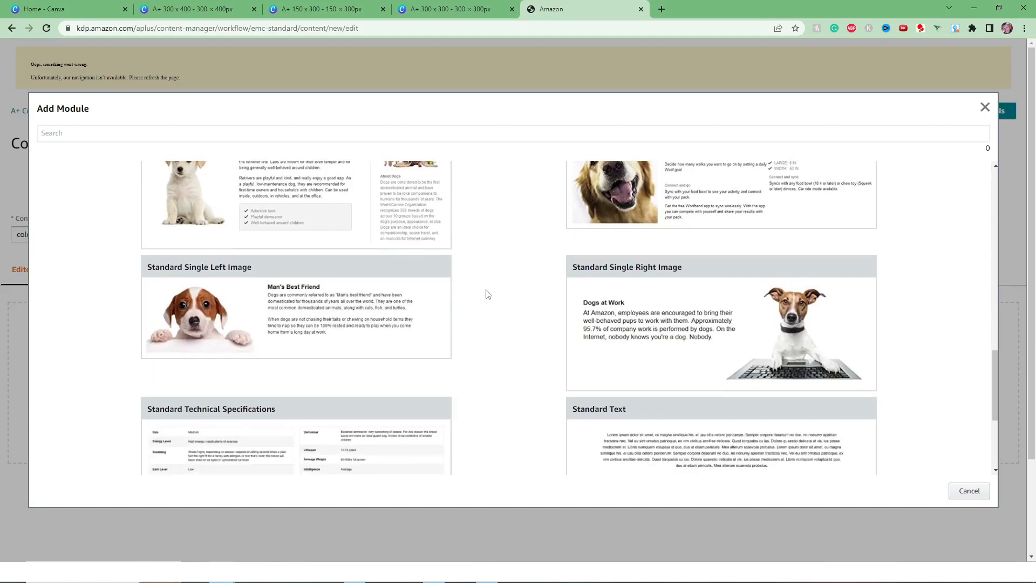
scroll(488, 294, "down", 2)
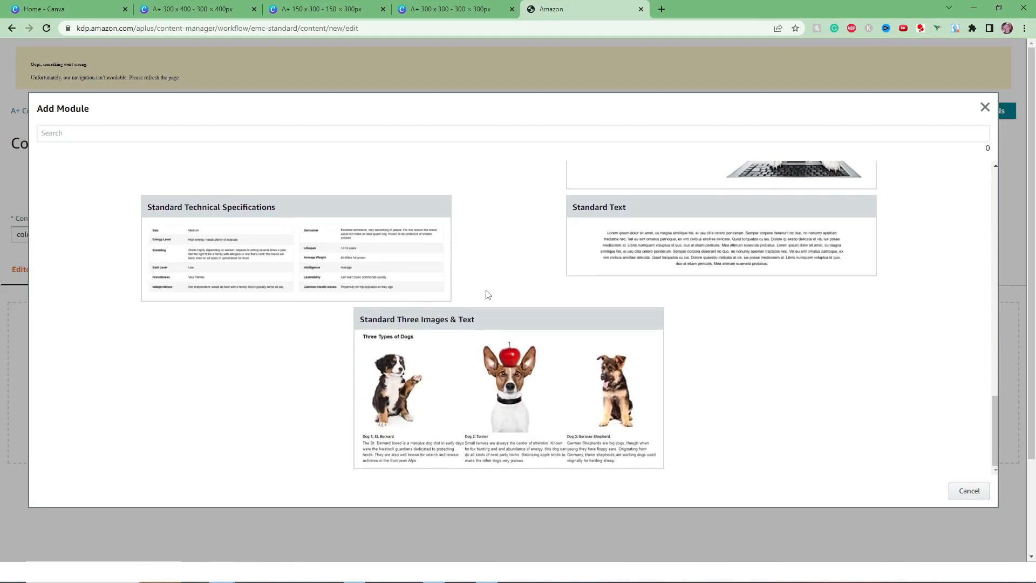
scroll(488, 295, "up", 2)
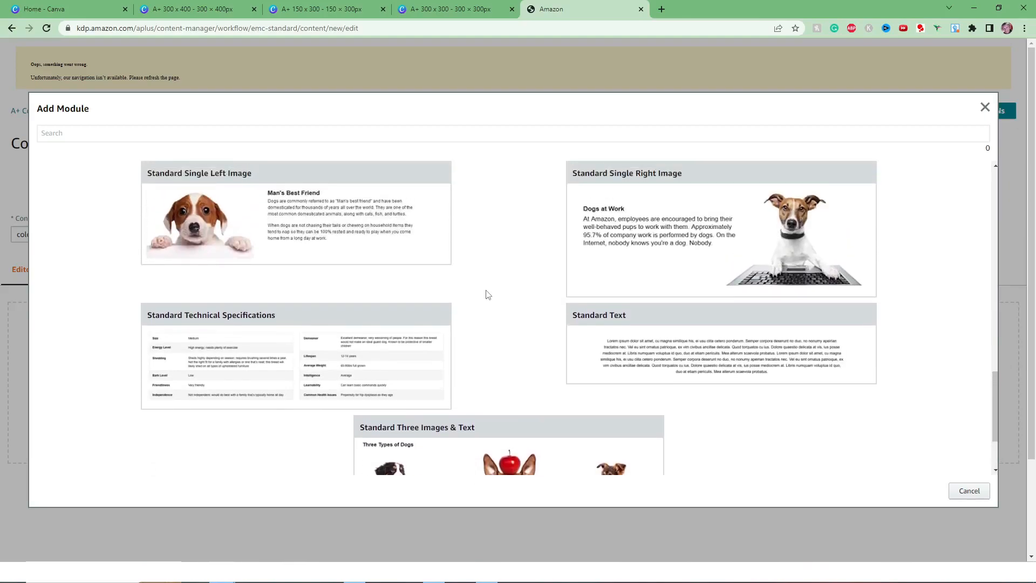
scroll(488, 294, "up", 6)
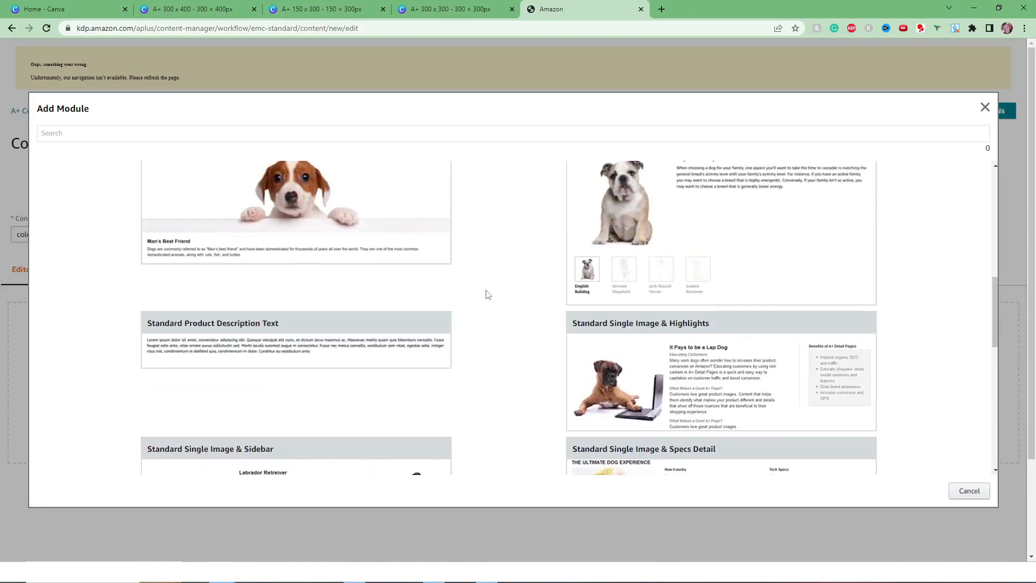
scroll(488, 295, "up", 8)
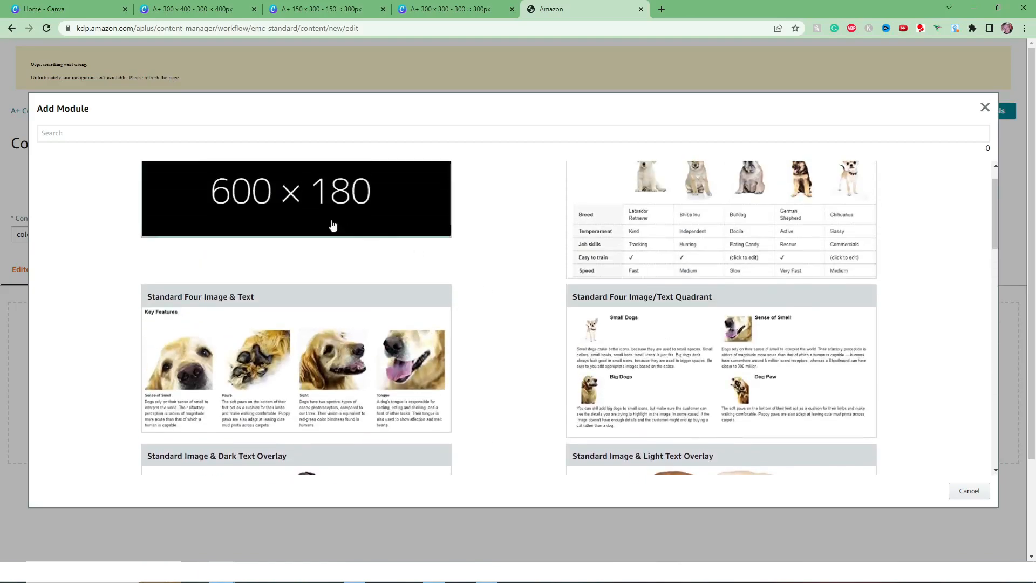
scroll(292, 218, "up", 1)
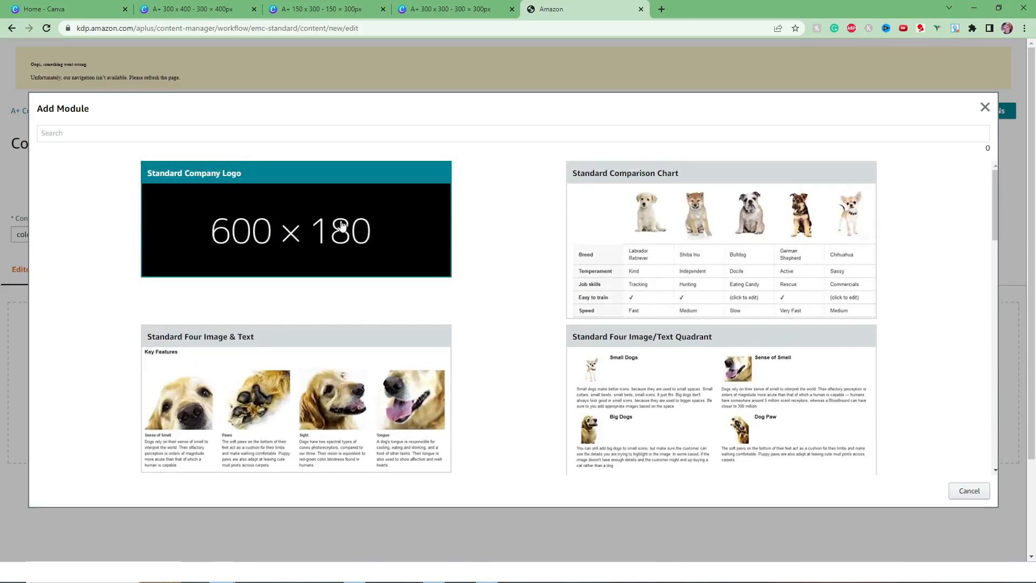
left_click(305, 209)
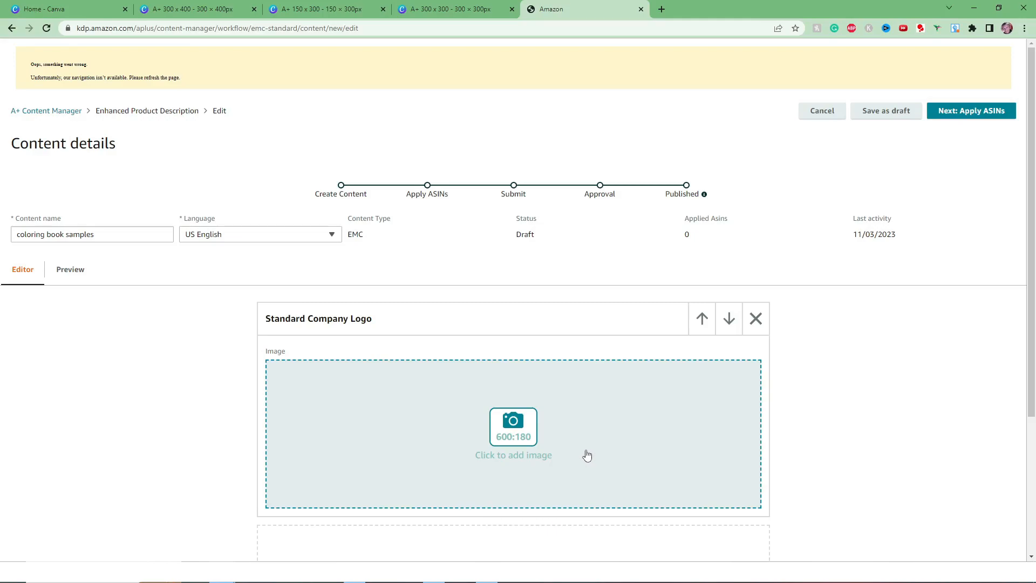
Switch to Canva and create a new custom-size design of 600 × 180 px.
left_click(56, 5)
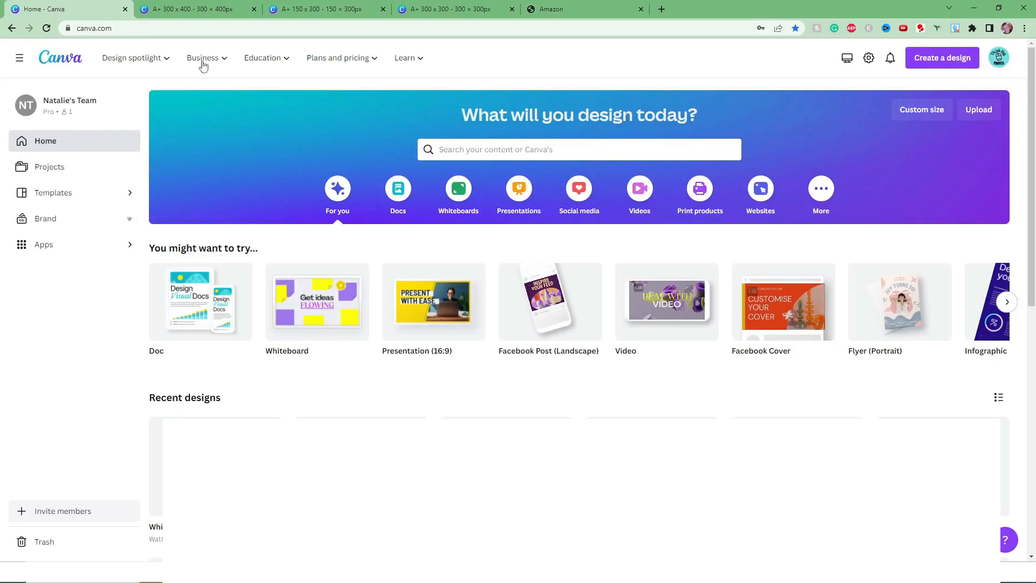
left_click(956, 61)
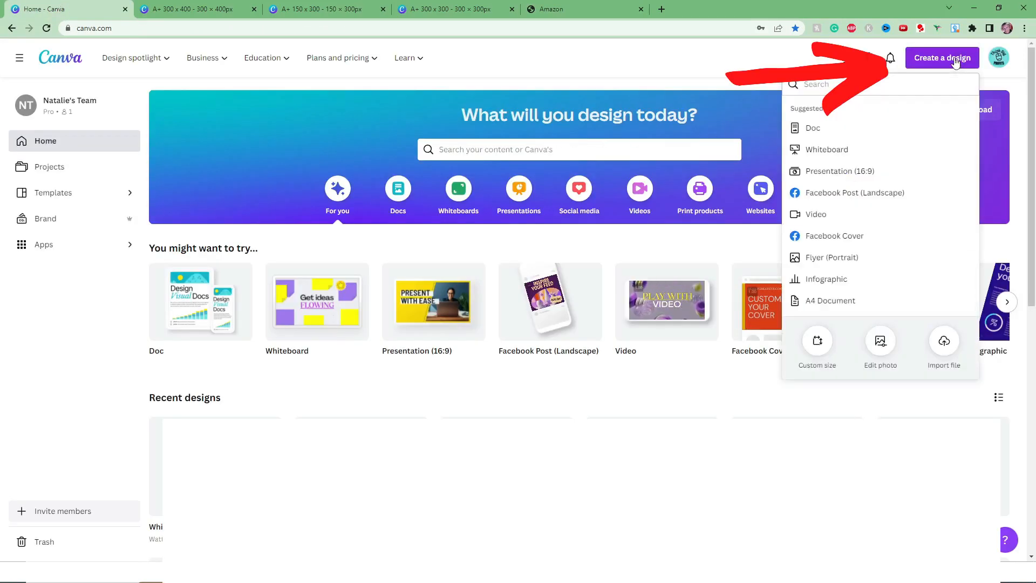
left_click(829, 353)
left_click(814, 131)
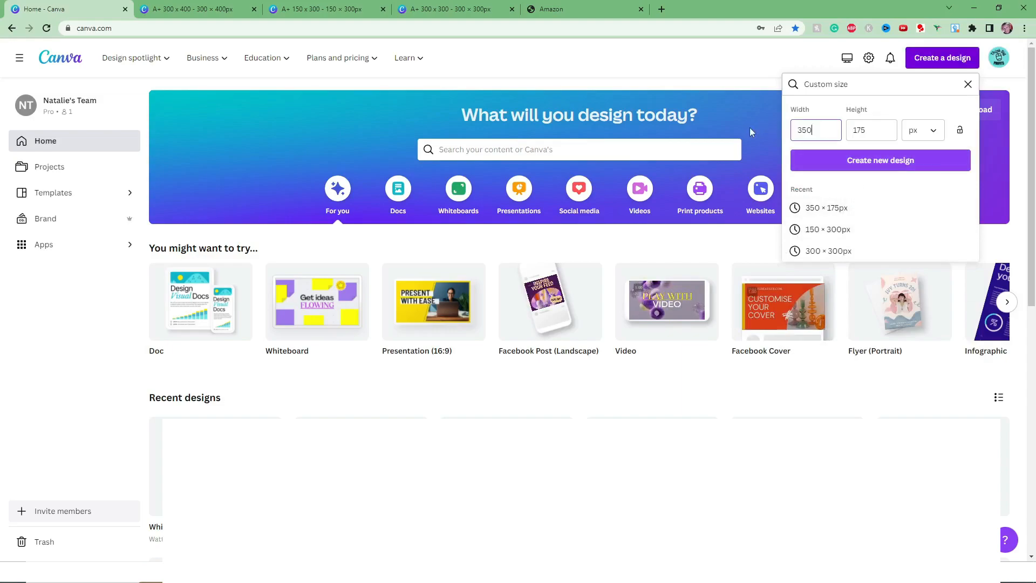
key("BackSpace")
key("BackSpace")
key("BackSpace")
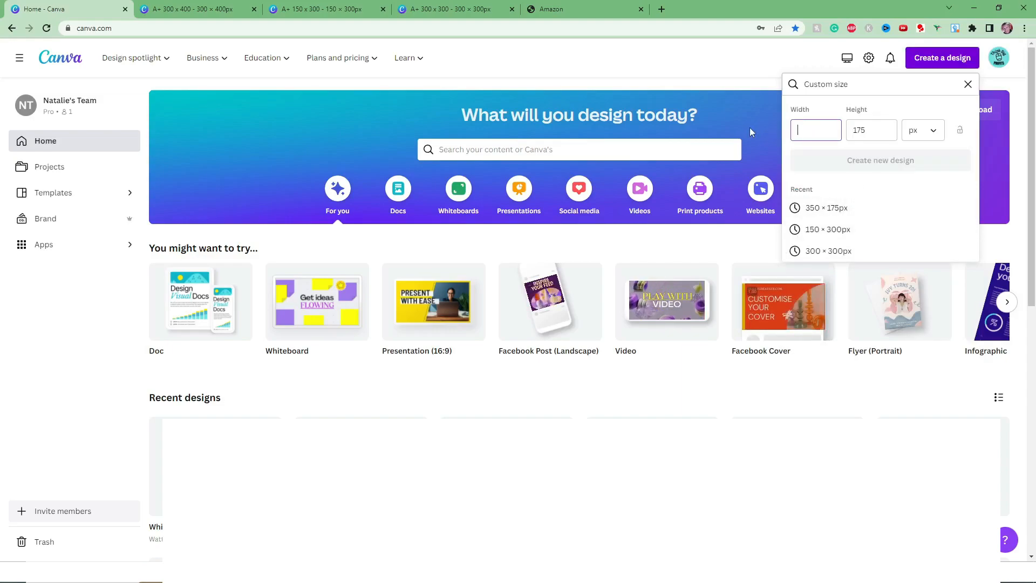
type("600")
key("Tab")
type("180")
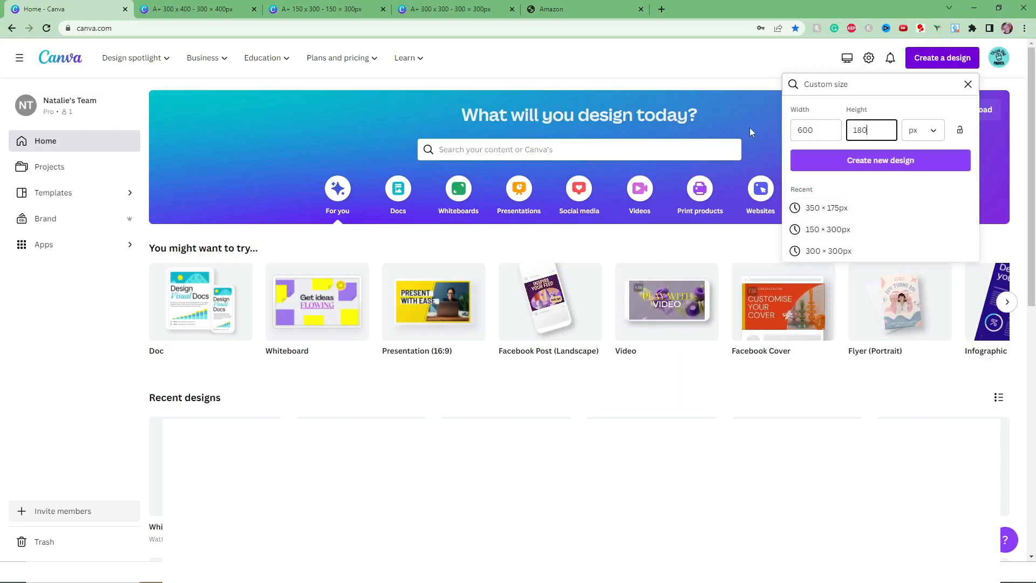
left_click(902, 160)
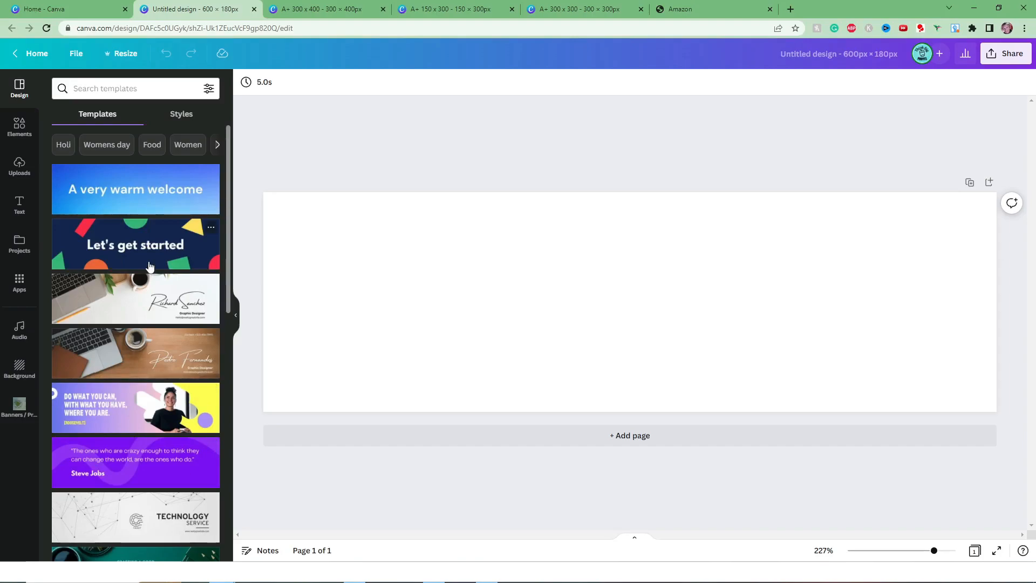
Search the design templates for "kids" and apply the panda "About Me" page of the Brown Cartoon About Me Twitch Panel template.
scroll(149, 266, "down", 8)
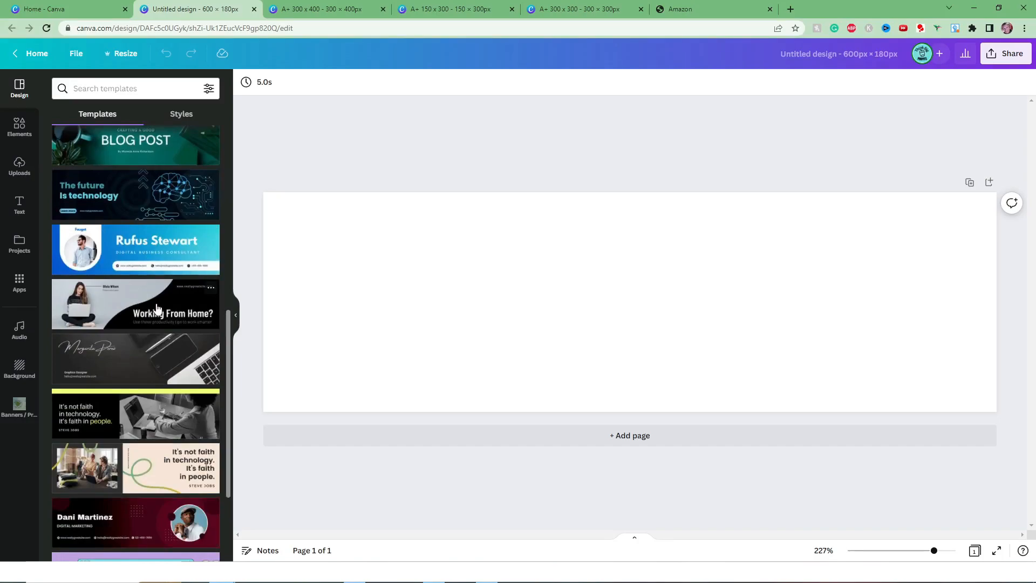
scroll(157, 309, "down", 3)
left_click(84, 113)
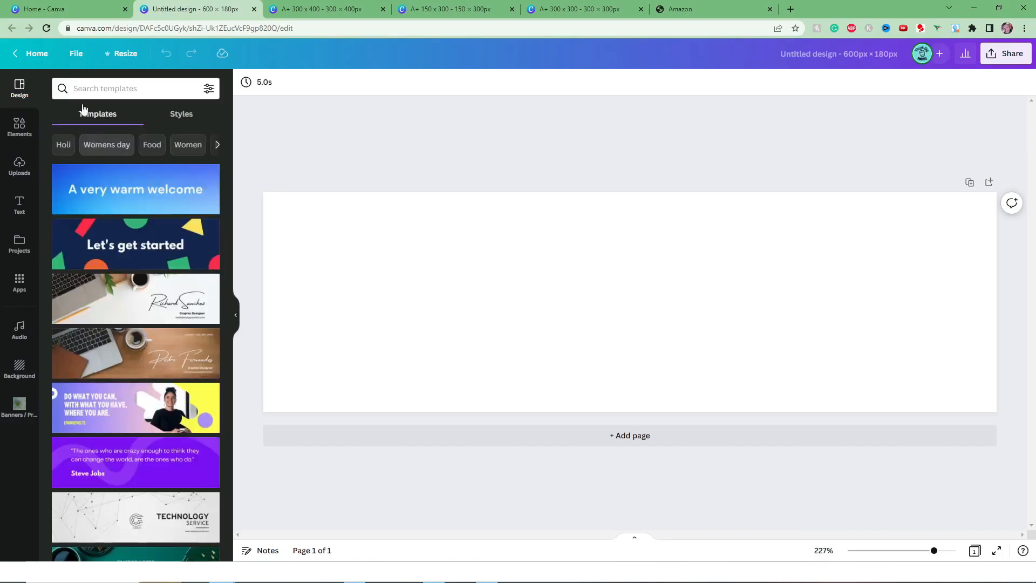
left_click(130, 90)
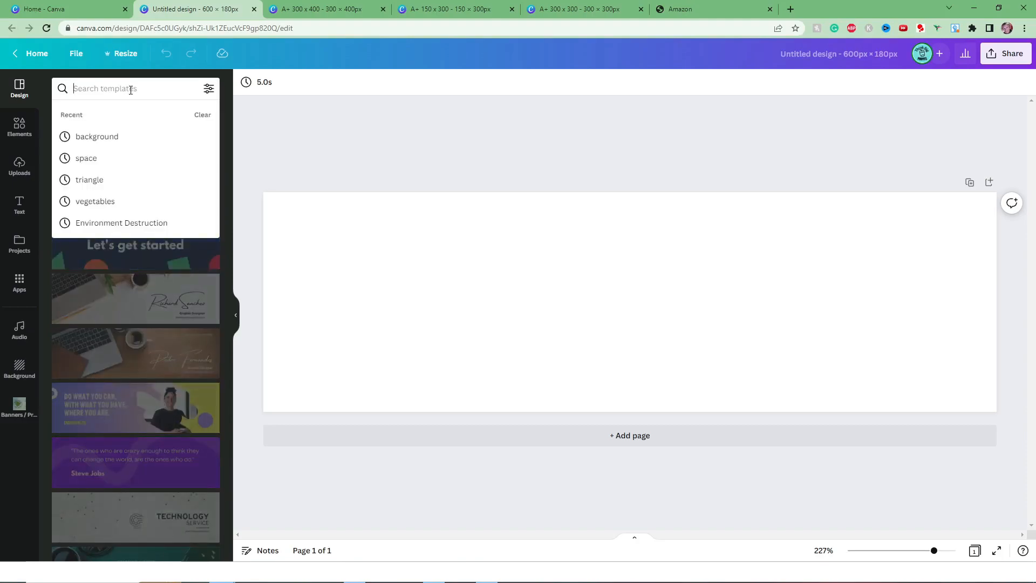
type("kids")
key("Return")
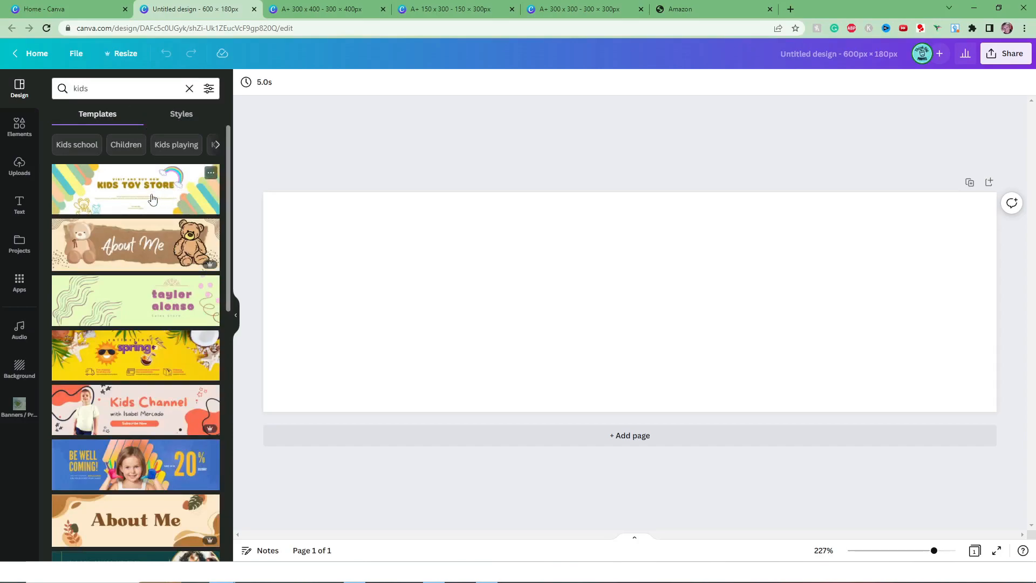
scroll(130, 195, "down", 3)
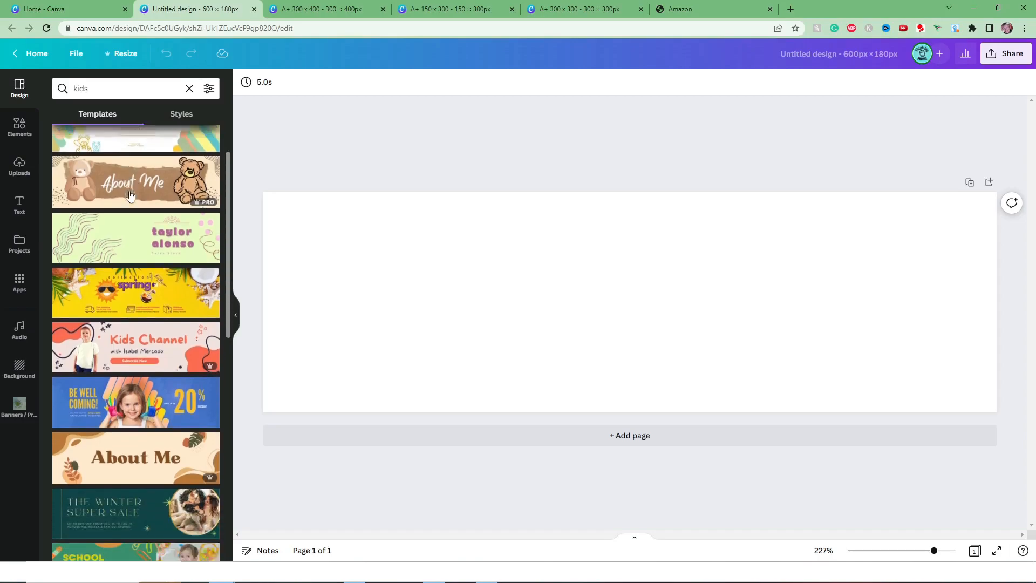
scroll(130, 195, "down", 5)
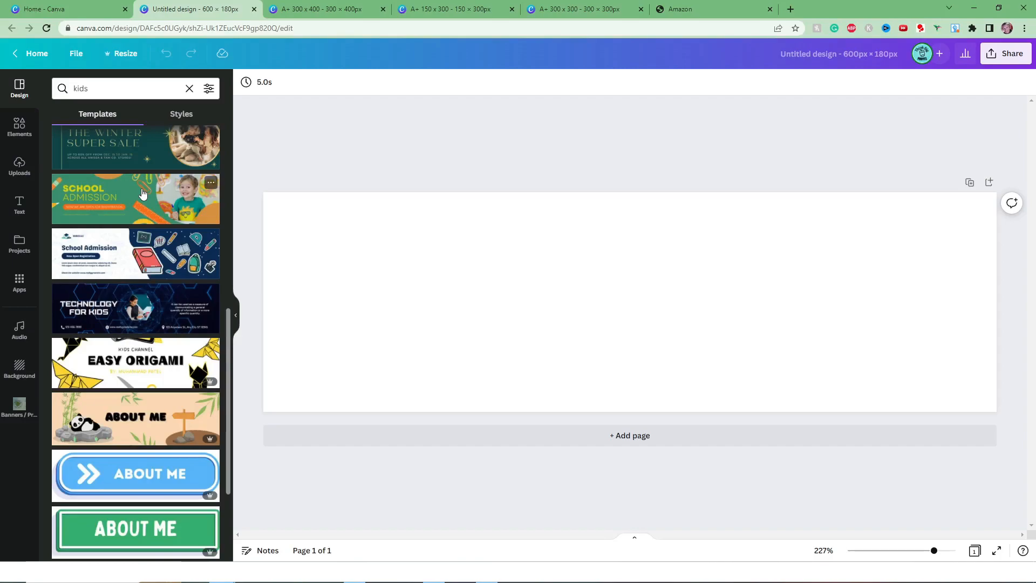
scroll(142, 193, "down", 3)
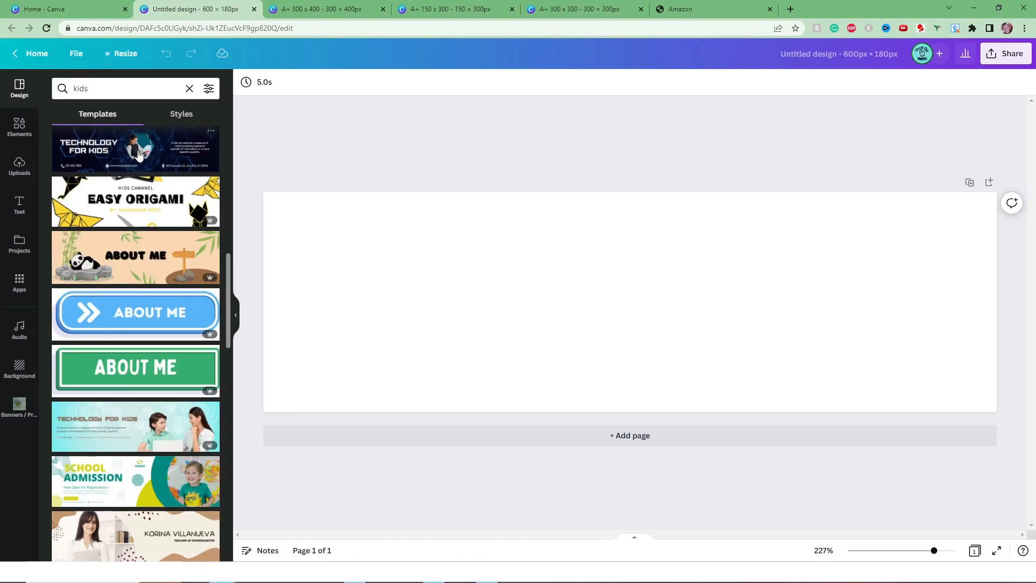
left_click(208, 257)
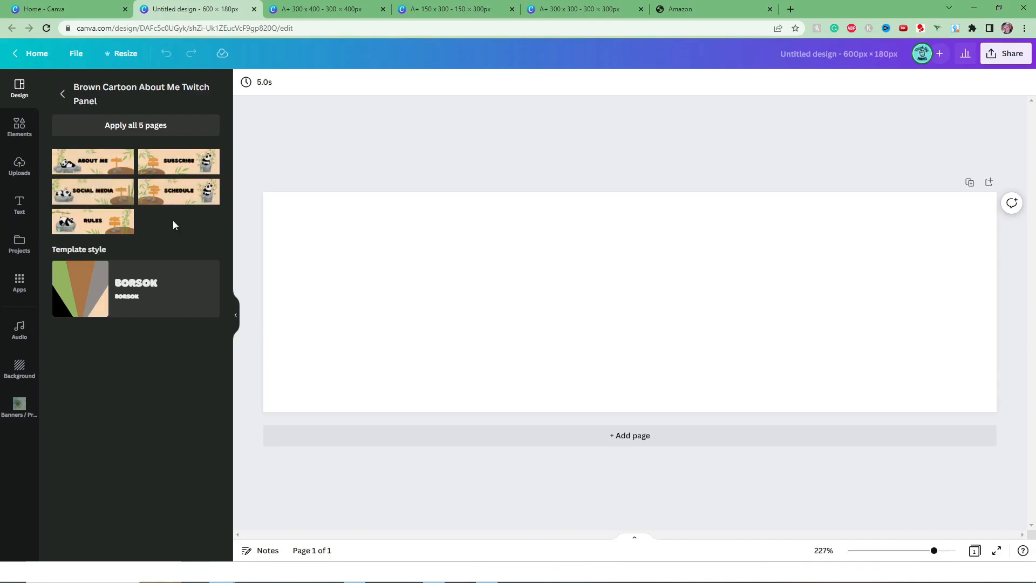
left_click(91, 164)
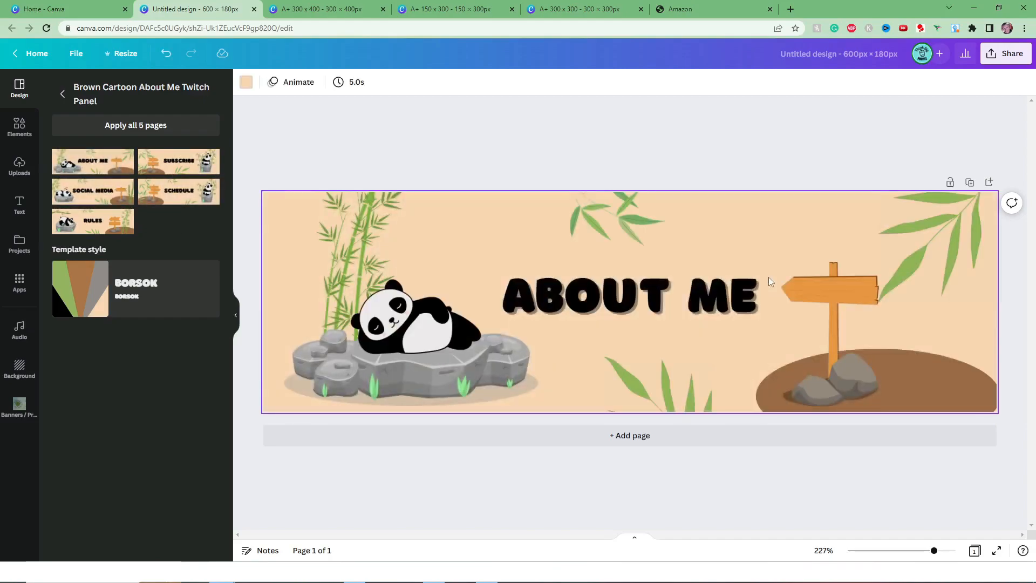
Replace the banner's "ABOUT ME" heading with "ALL ABOUT BIRDS!" and change the background to light blue.
left_click(672, 301)
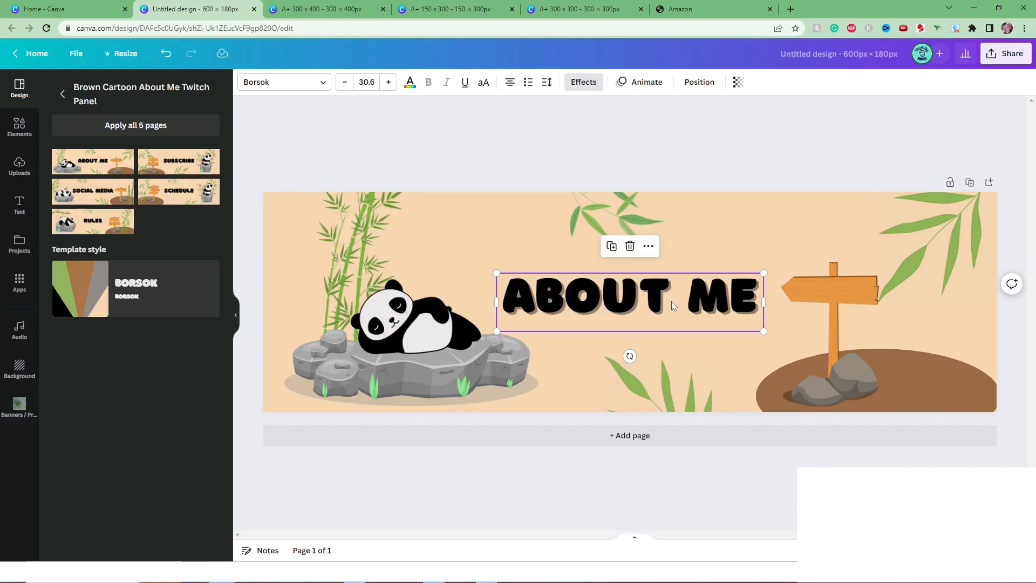
double_click(700, 305)
type("ALL ABOUT BIRDS!")
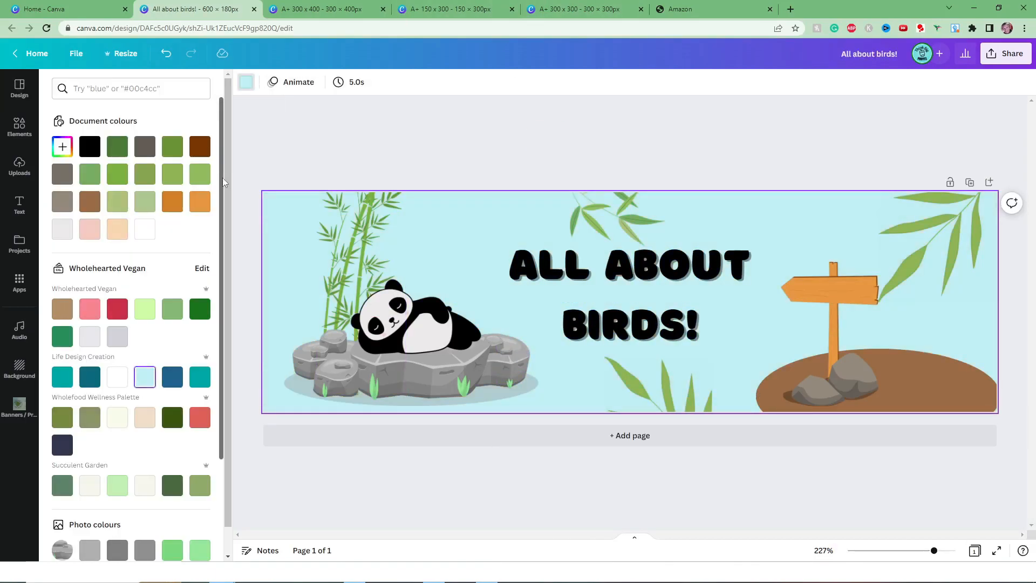
Delete the panda, search the elements for "cartoon bird" and place the green bird standing on the grey rocks.
key("Delete")
left_click(20, 127)
left_click(119, 88)
type("cartoo")
left_click(99, 136)
left_click(191, 275)
left_click_drag(626, 294, 405, 256)
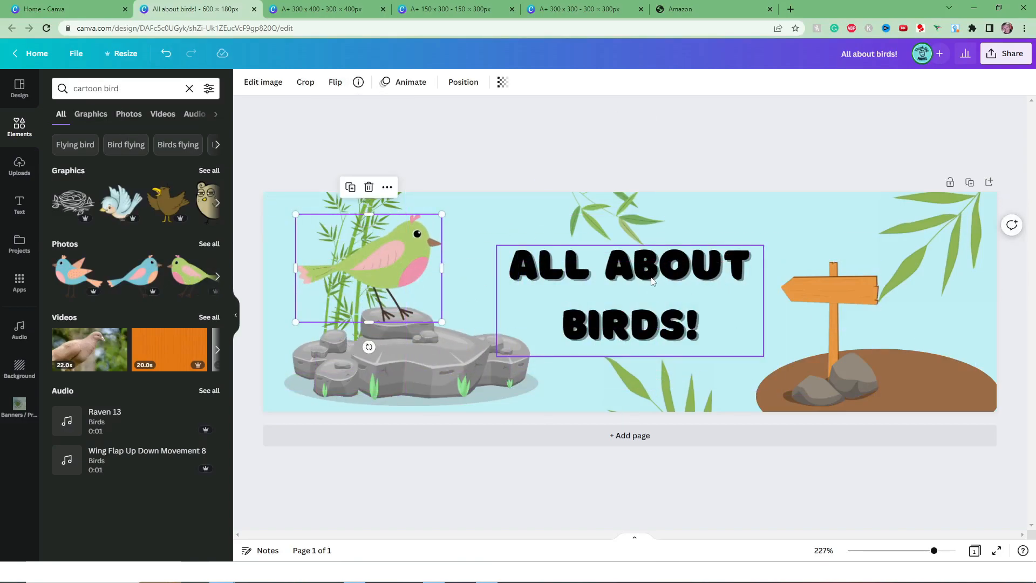
Remove the wooden signpost and place the blue cartoon bird on the brown mound in its place.
left_click(944, 259)
key("Delete")
left_click(72, 275)
left_click_drag(610, 294, 856, 295)
Reduce the line spacing of the "ALL ABOUT BIRDS!" heading so its two lines sit closer together.
left_click(630, 269)
left_click(547, 82)
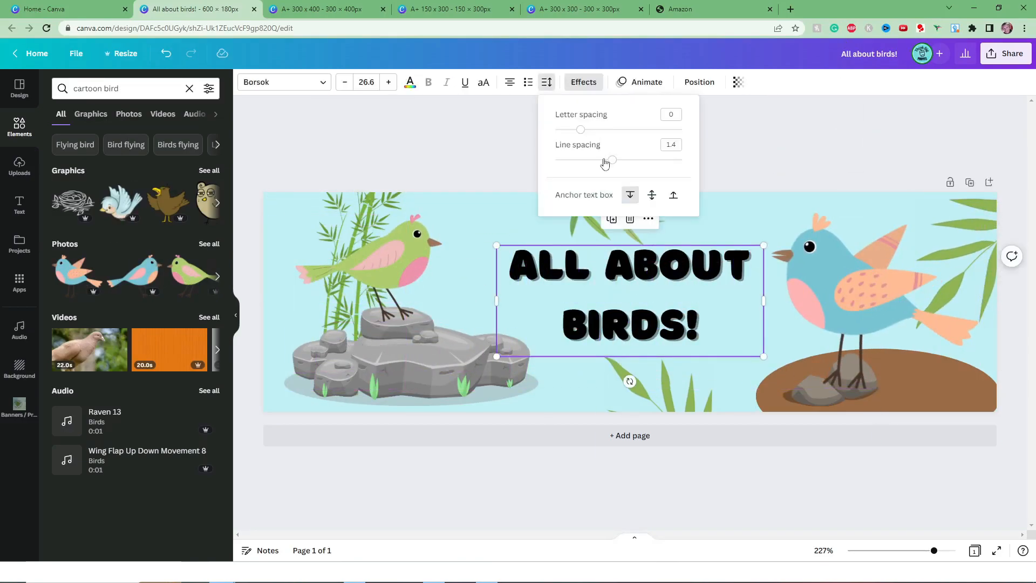
left_click_drag(601, 156, 587, 156)
left_click(657, 256)
left_click(745, 367)
left_click(611, 148)
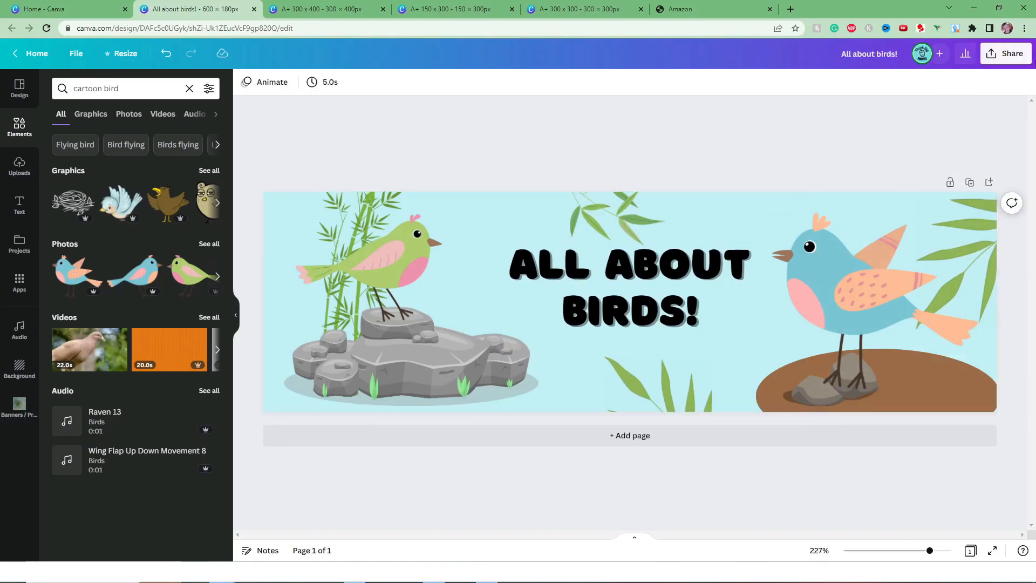
Download the "All about birds!" banner as a PNG.
left_click(1007, 56)
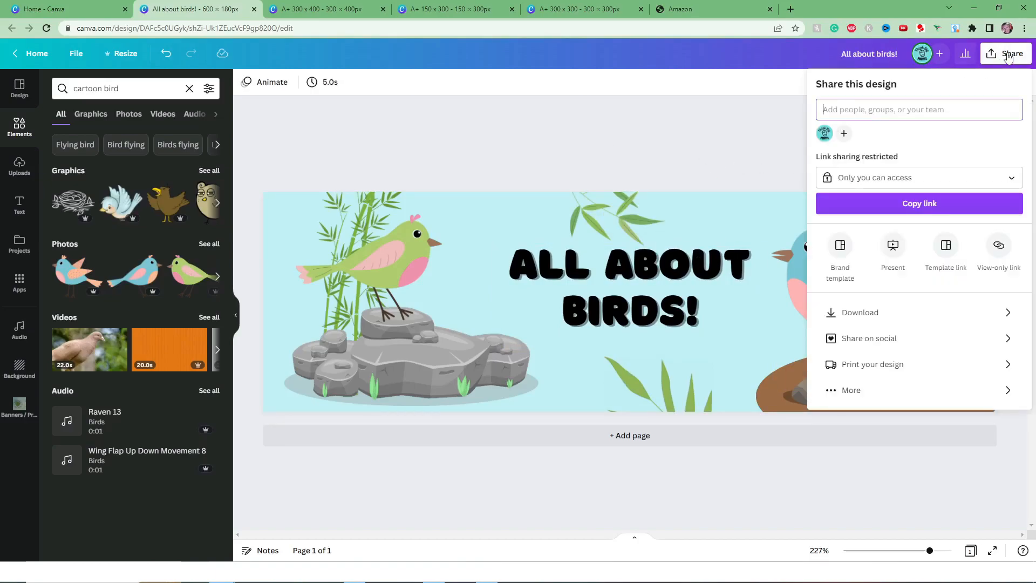
left_click(897, 317)
left_click(975, 256)
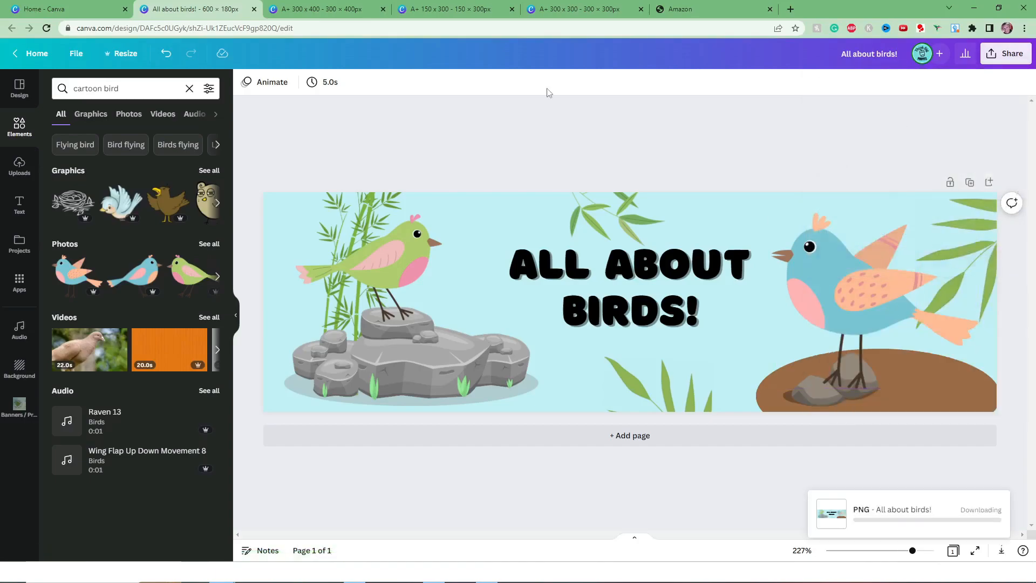
Switch to the Amazon A+ content page and load "All about birds!.png" as the image for the Standard Company Logo module.
left_click(697, 11)
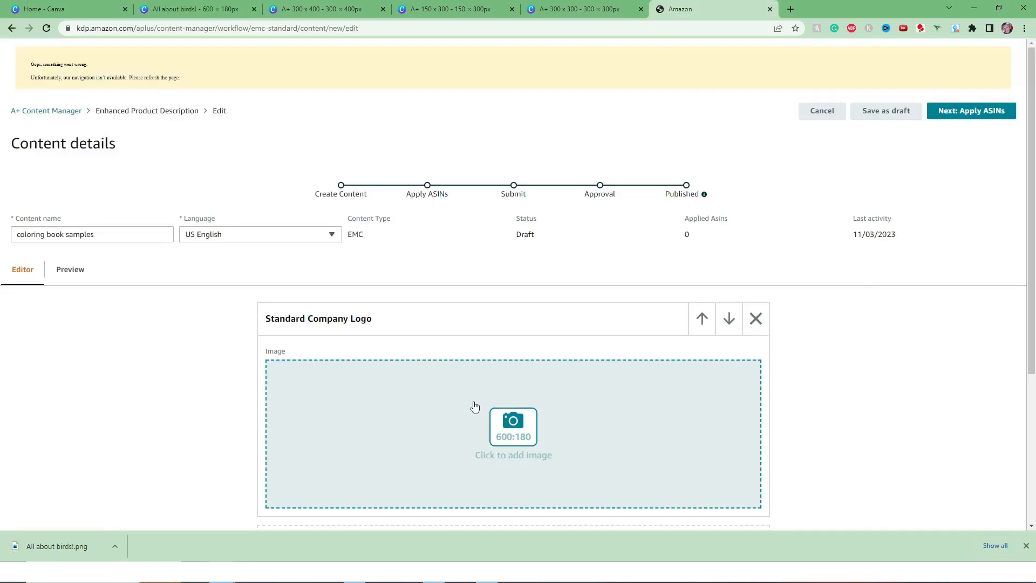
left_click(514, 430)
left_click(514, 287)
left_click_drag(169, 116, 556, 273)
left_click(370, 408)
left_click(382, 350)
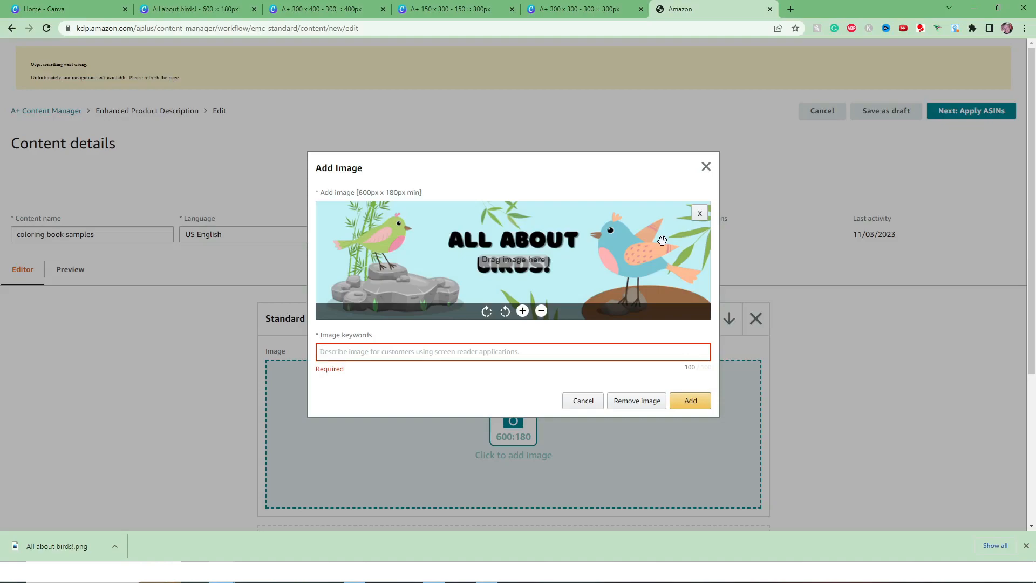
Set the banner's image keywords to "kids coloring books, birds coloring books for kids, birds" and add the image to the module.
type("kids coloring books, bir")
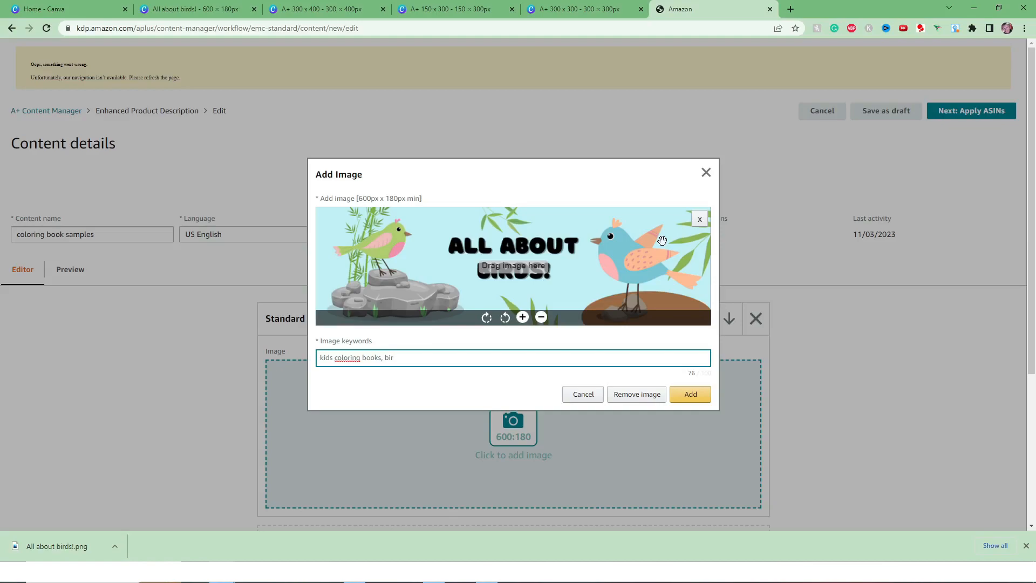
type("ds coloring books for kids, birds")
left_click(691, 395)
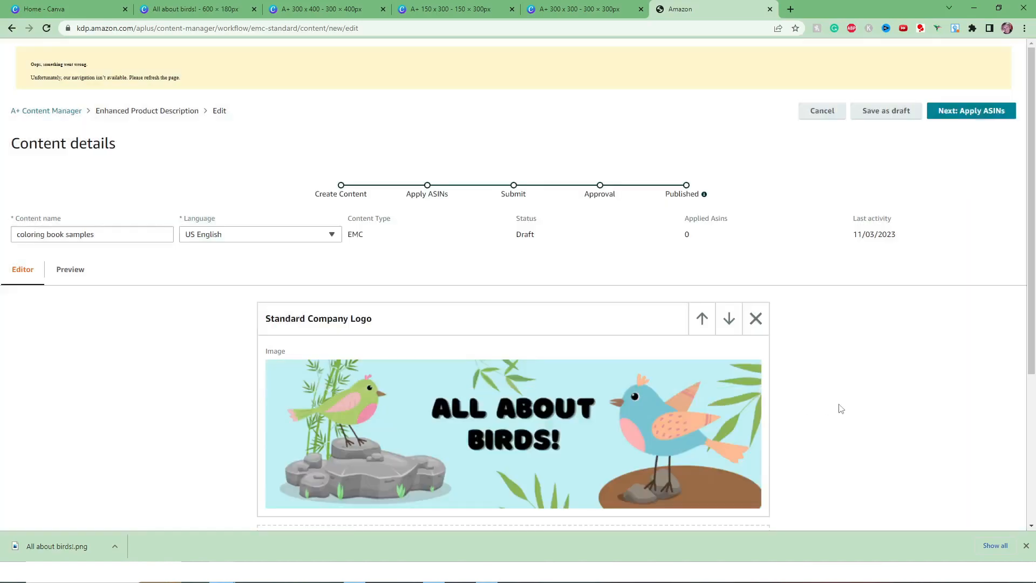
Add a Standard Three Images & Text module below the company logo module.
scroll(863, 409, "down", 3)
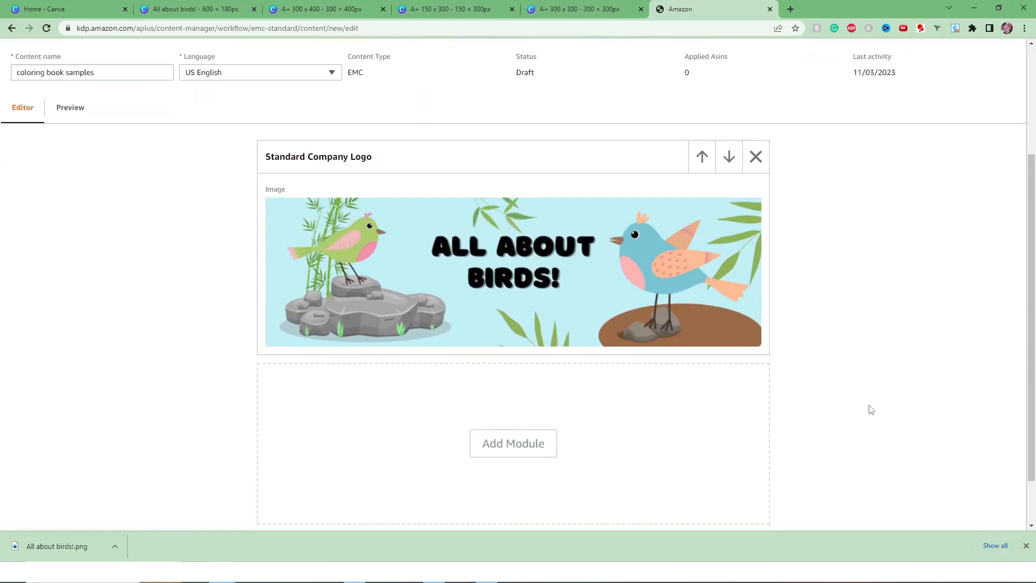
mouse_move(424, 252)
scroll(815, 330, "down", 2)
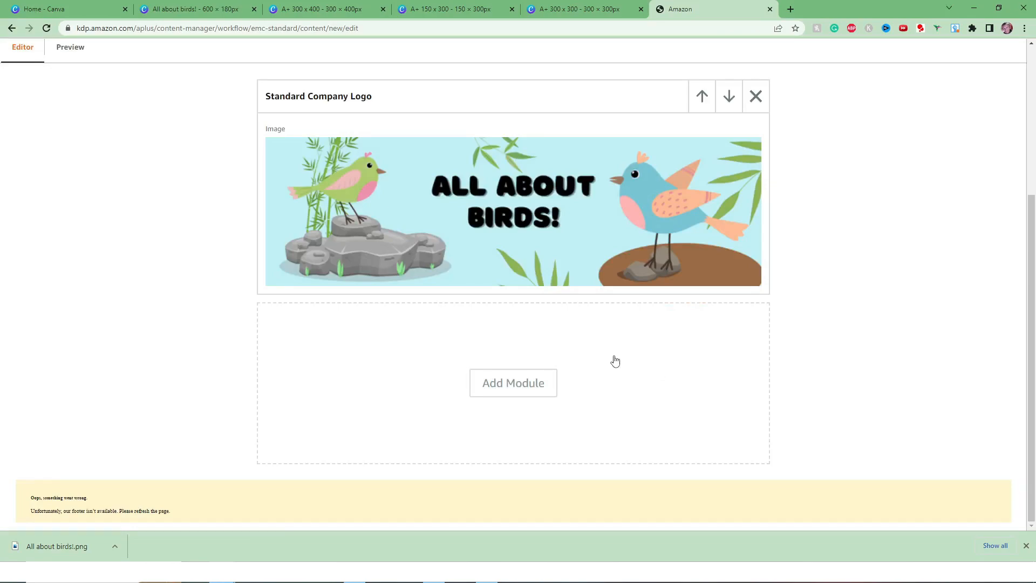
left_click(514, 383)
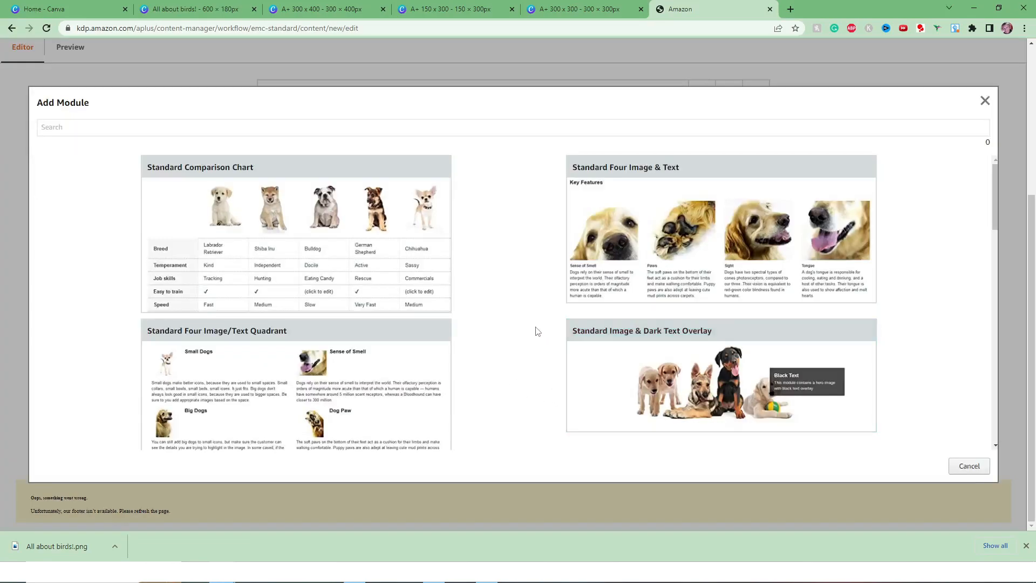
scroll(537, 332, "down", 4)
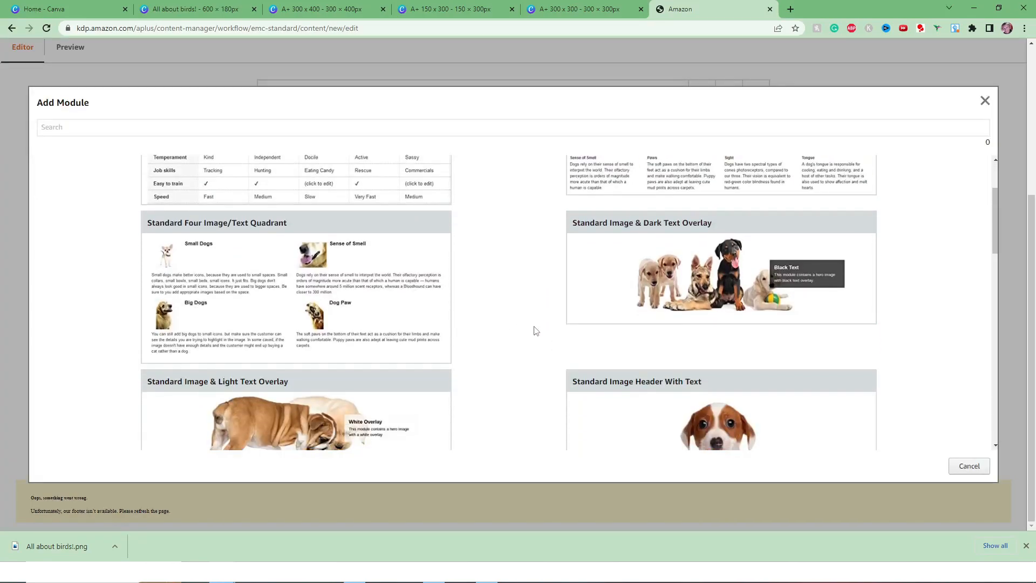
scroll(536, 331, "down", 3)
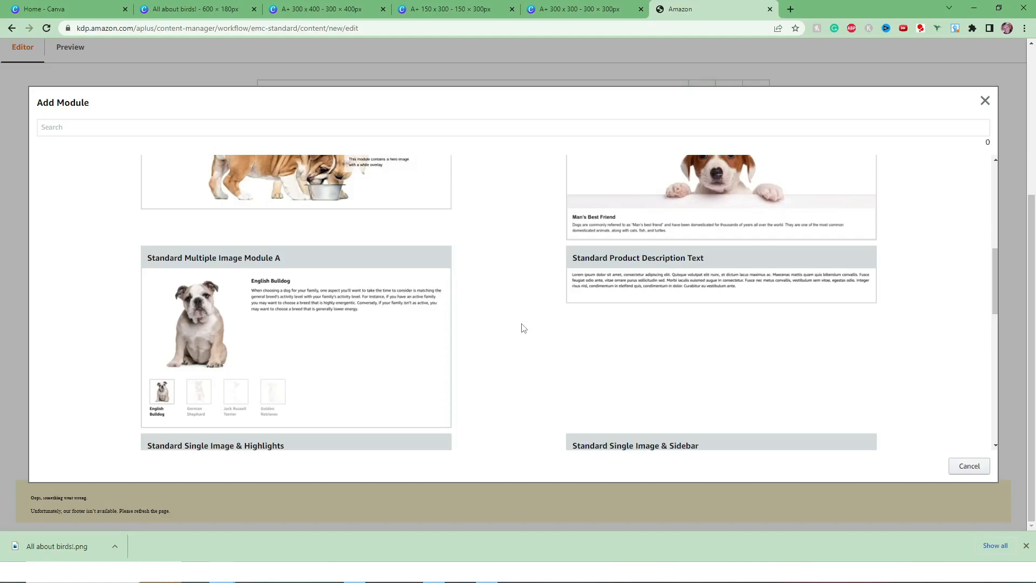
scroll(523, 328, "down", 5)
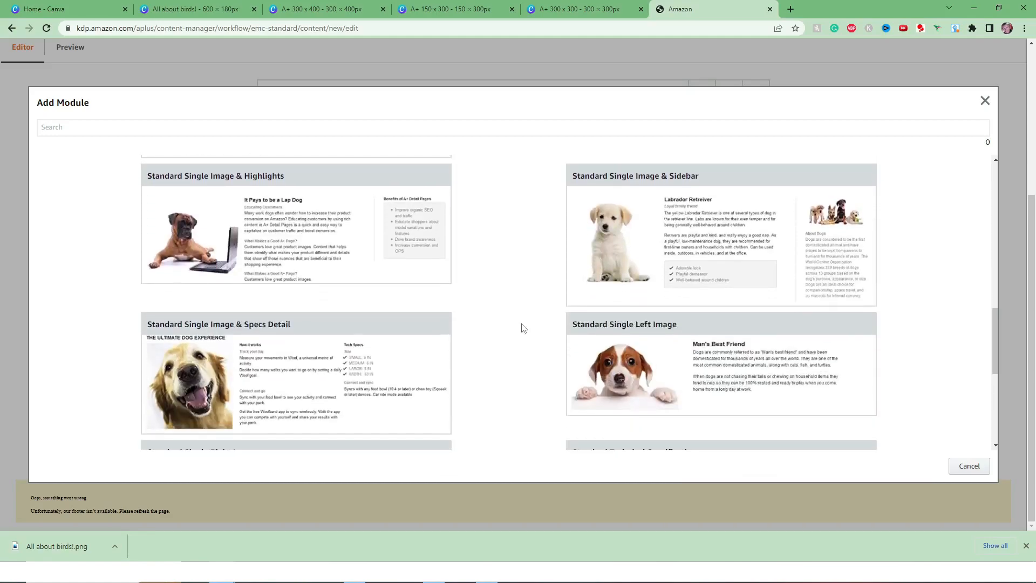
scroll(524, 328, "down", 5)
scroll(523, 328, "down", 1)
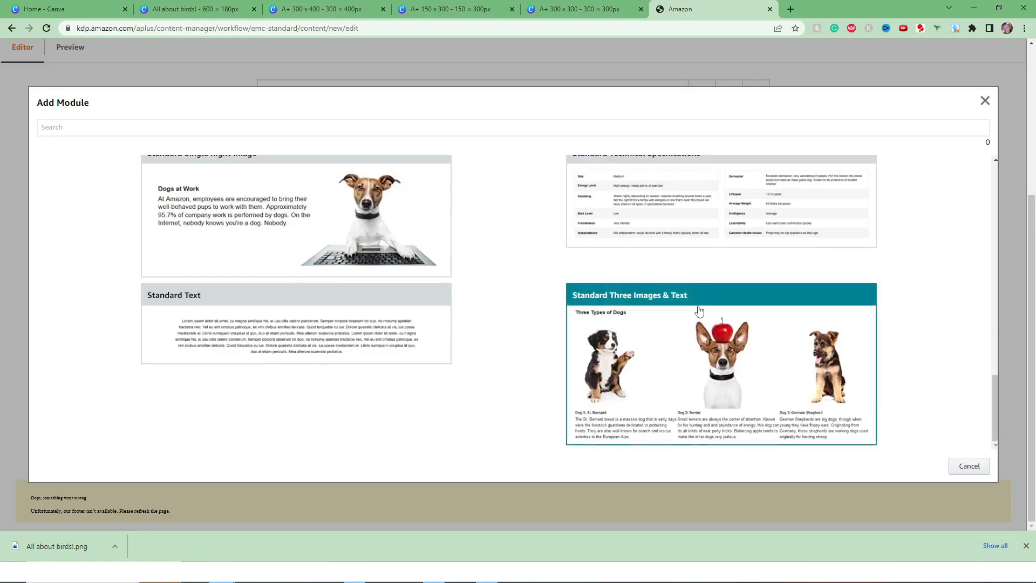
left_click(775, 300)
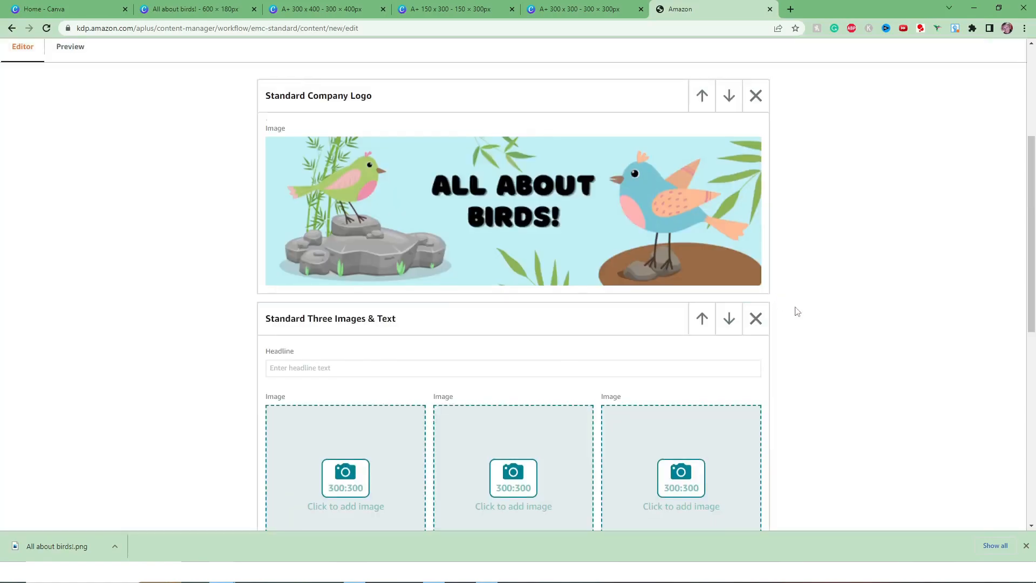
Switch to the Canva home page and create a new custom design of 300 × 300 px.
scroll(797, 312, "down", 4)
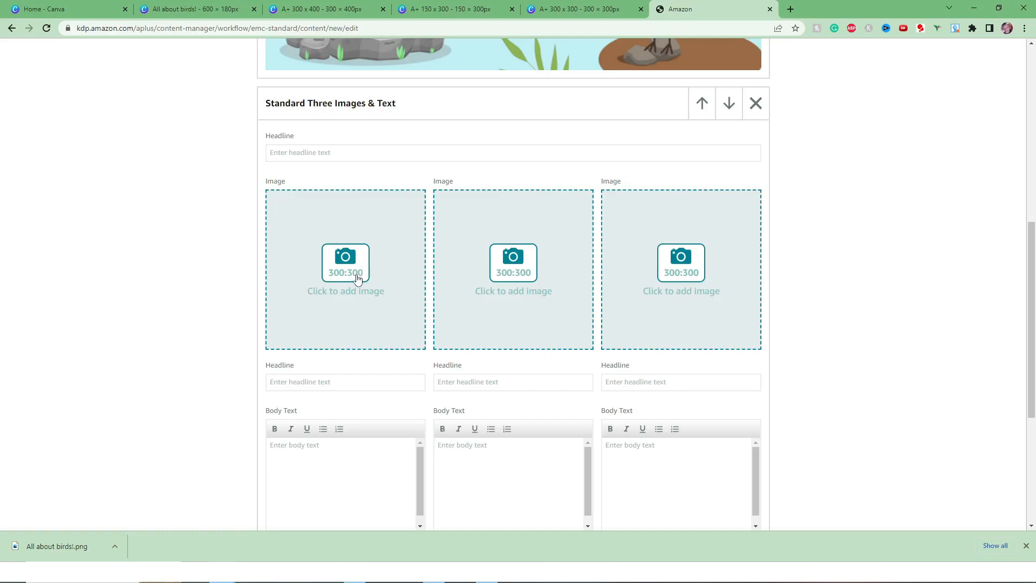
left_click(43, 9)
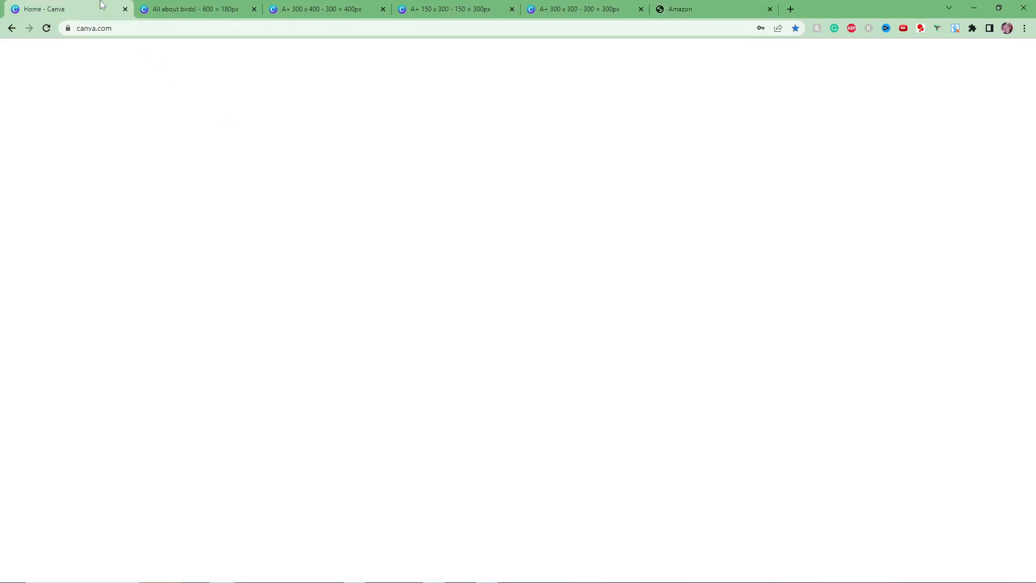
left_click(822, 130)
key("BackSpace")
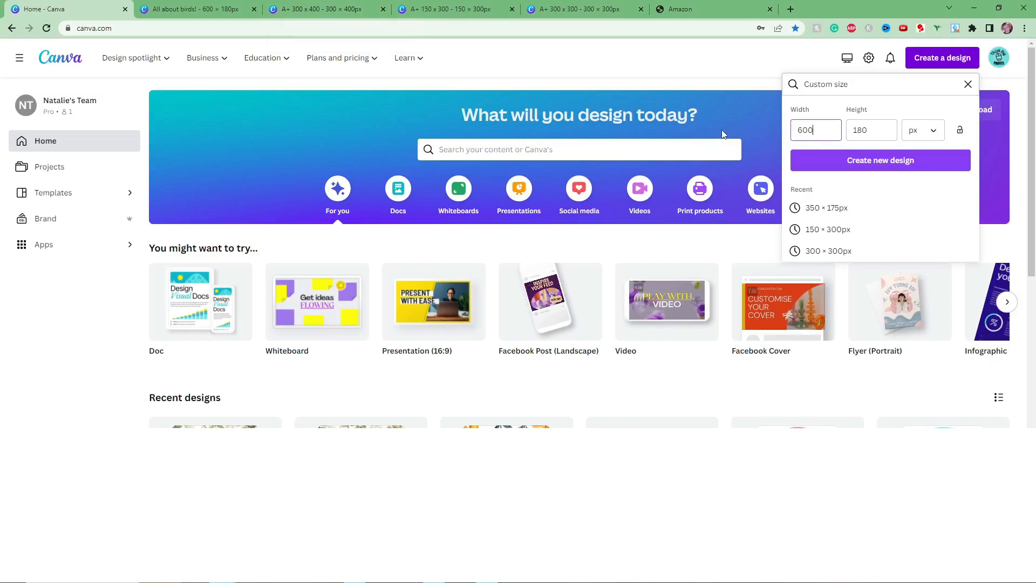
key("BackSpace")
key("BackSpace")
type("300")
key("Tab")
type("300")
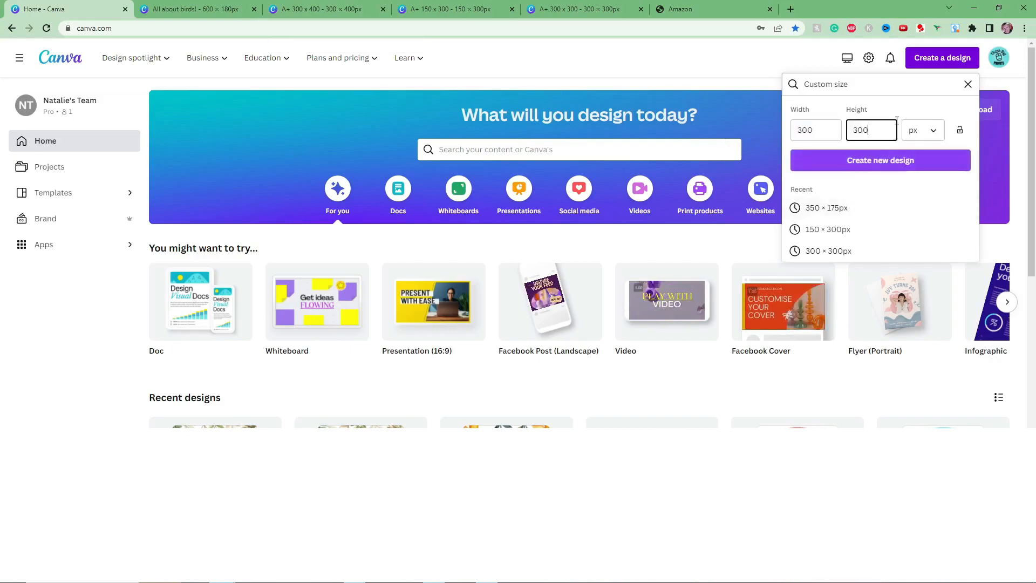
left_click(923, 155)
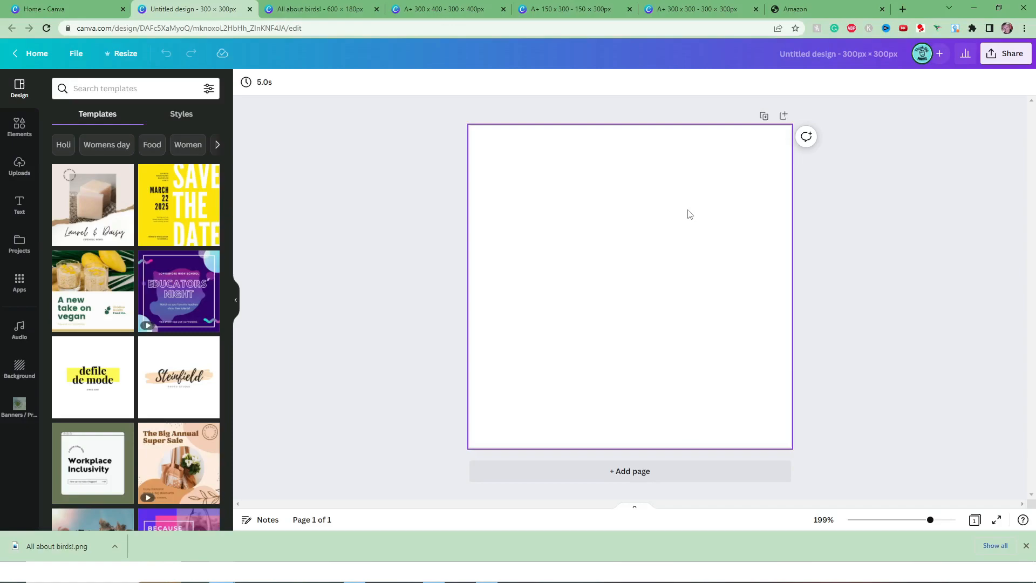
Search the elements for "background" and limit the results to graphics.
left_click(20, 165)
left_click(20, 131)
left_click(118, 91)
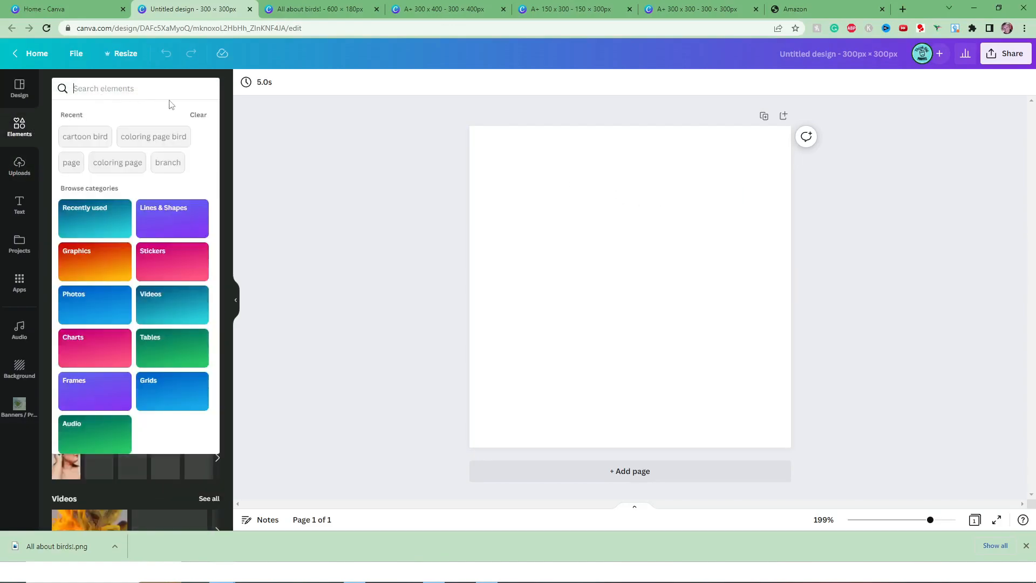
type("ba")
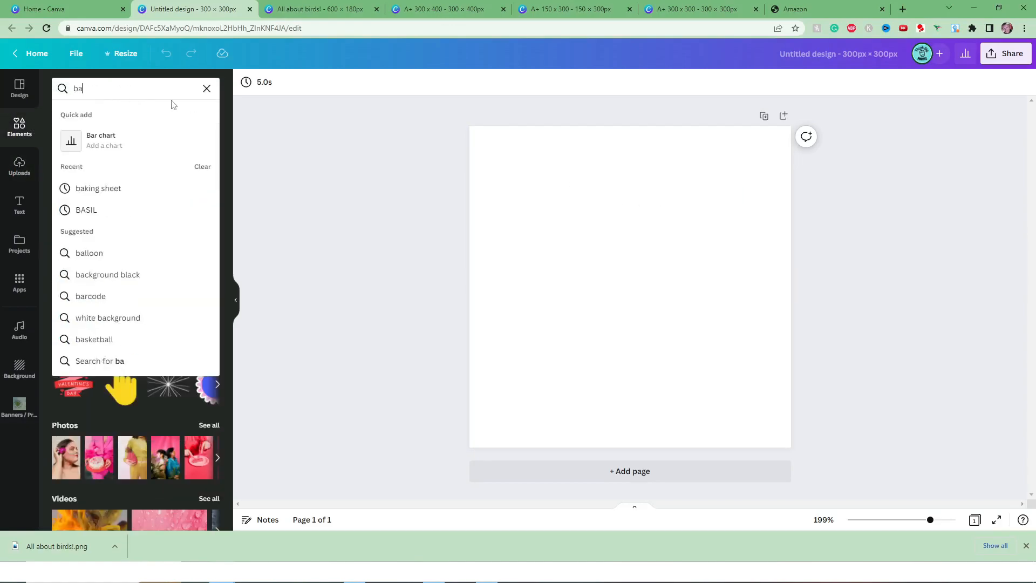
type("ckgroud")
key("Return")
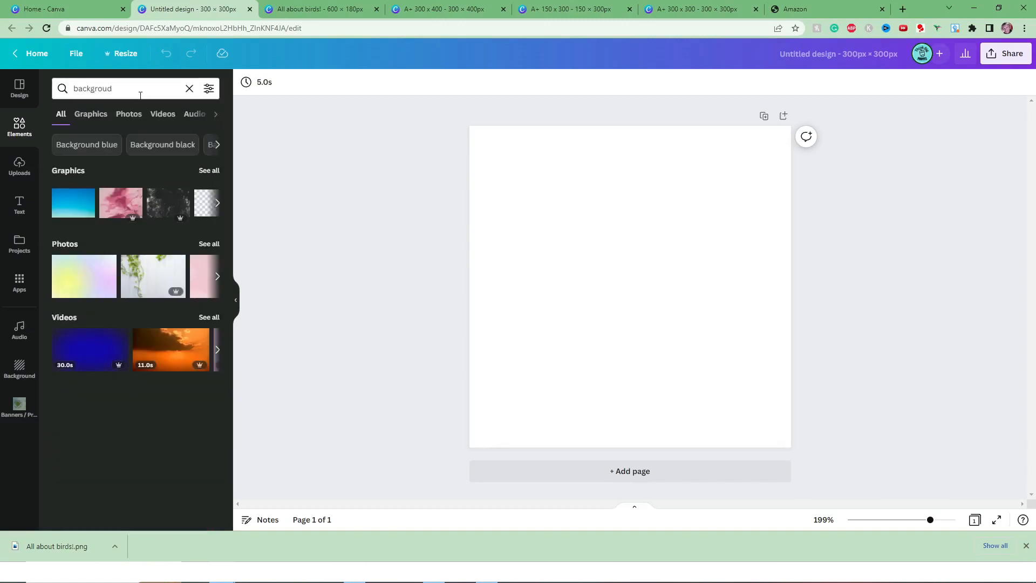
left_click(108, 92)
type("n")
key("Return")
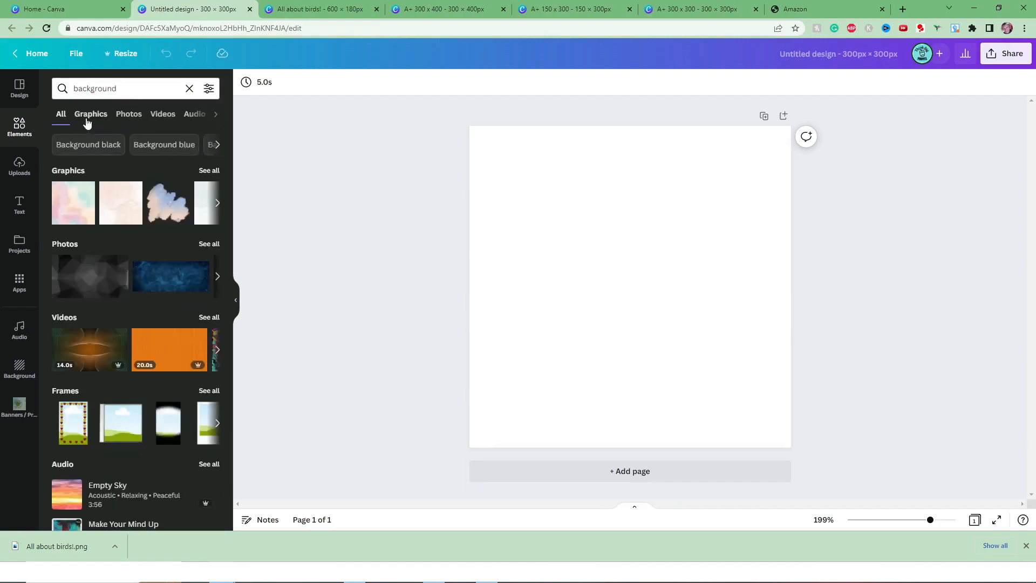
left_click(86, 115)
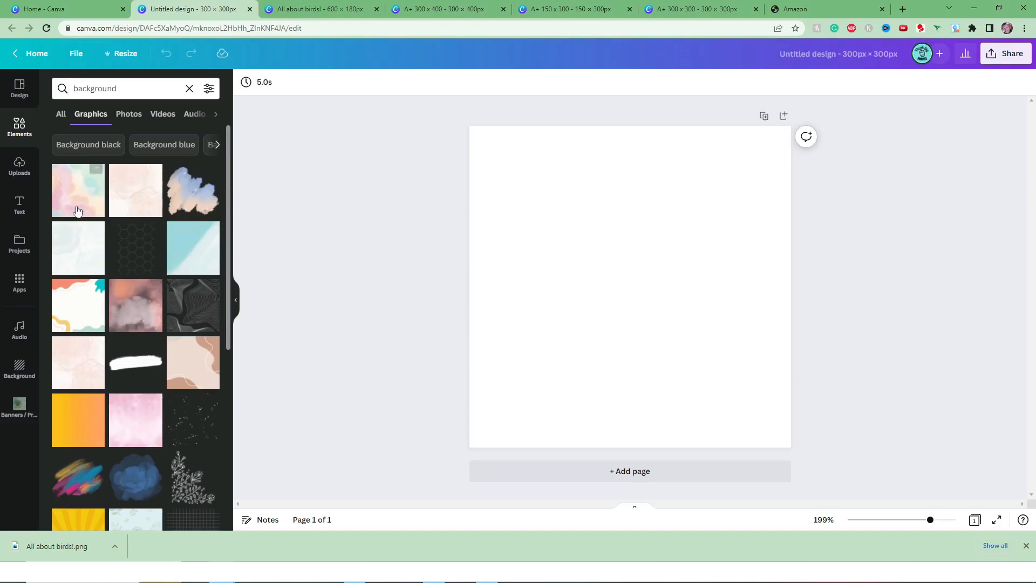
Place the pastel vertical brushstroke background graphic on the page and enlarge it to cover the whole canvas.
scroll(166, 216, "down", 1)
scroll(167, 216, "down", 3)
scroll(167, 215, "down", 4)
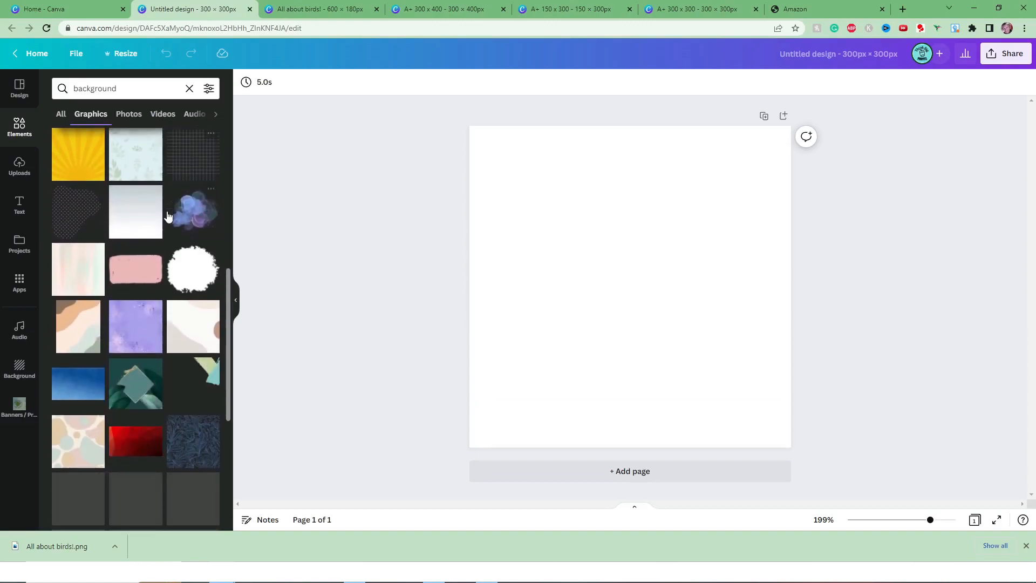
left_click(88, 273)
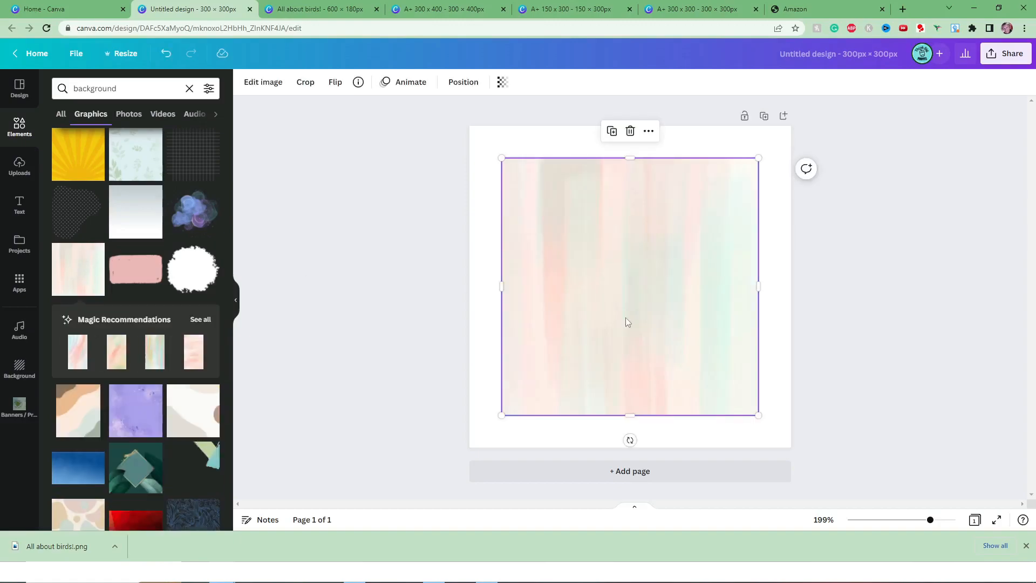
left_click_drag(503, 158, 469, 126)
left_click_drag(759, 415, 806, 462)
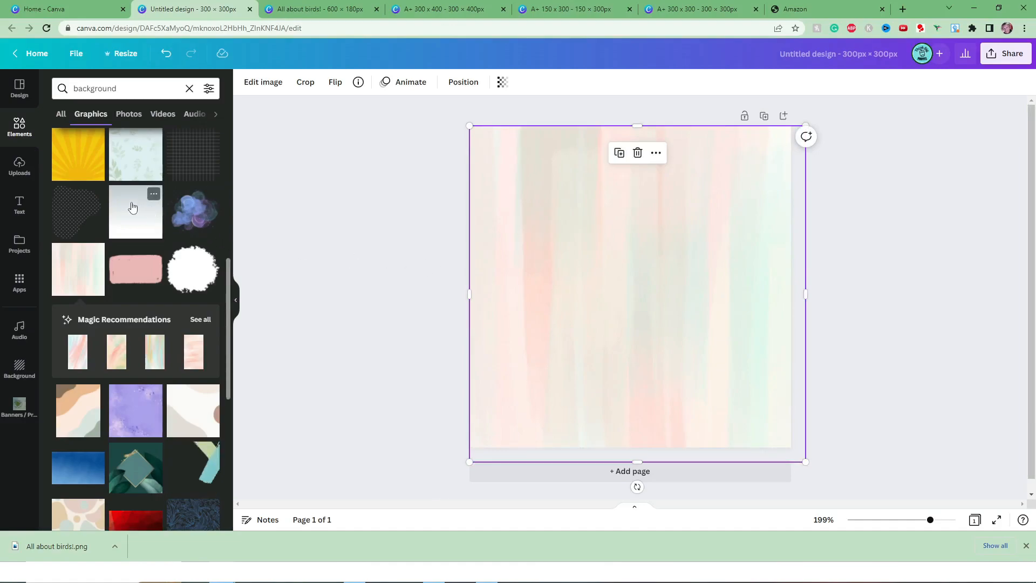
Find graphics for "Background blue", place the dark navy gradient and enlarge it to cover the whole canvas.
scroll(131, 207, "down", 4)
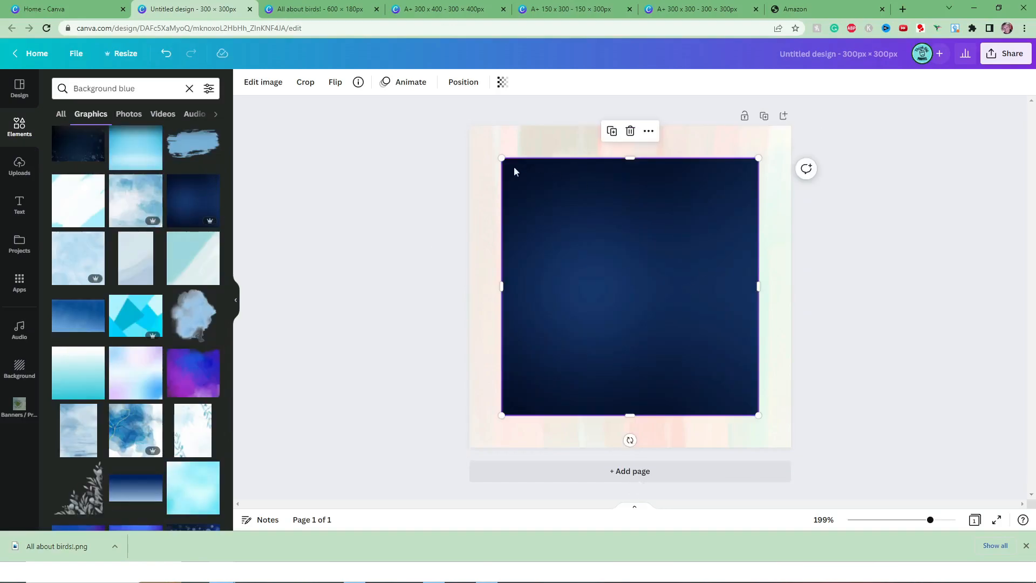
left_click_drag(501, 157, 452, 128)
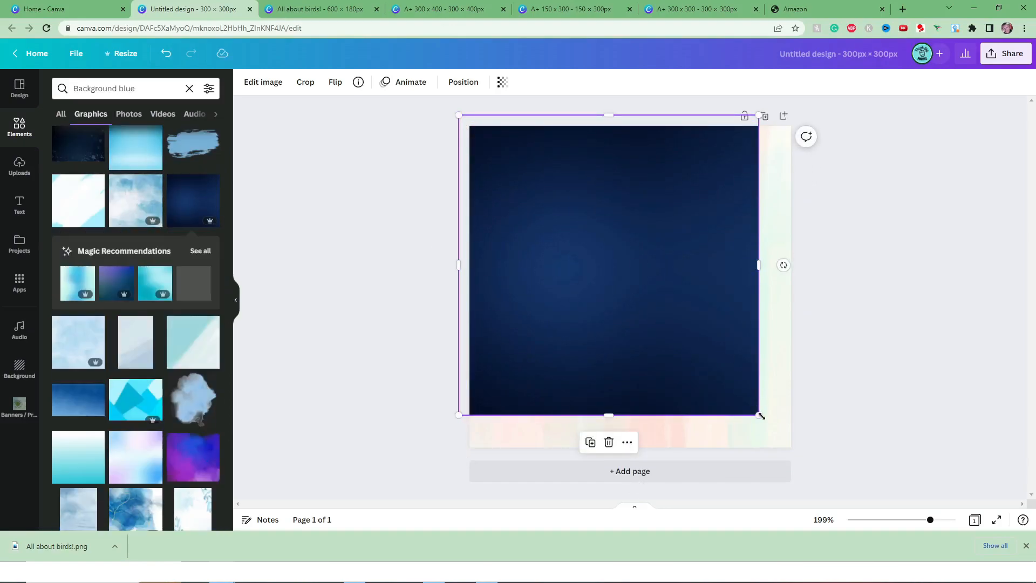
left_click_drag(760, 416, 831, 455)
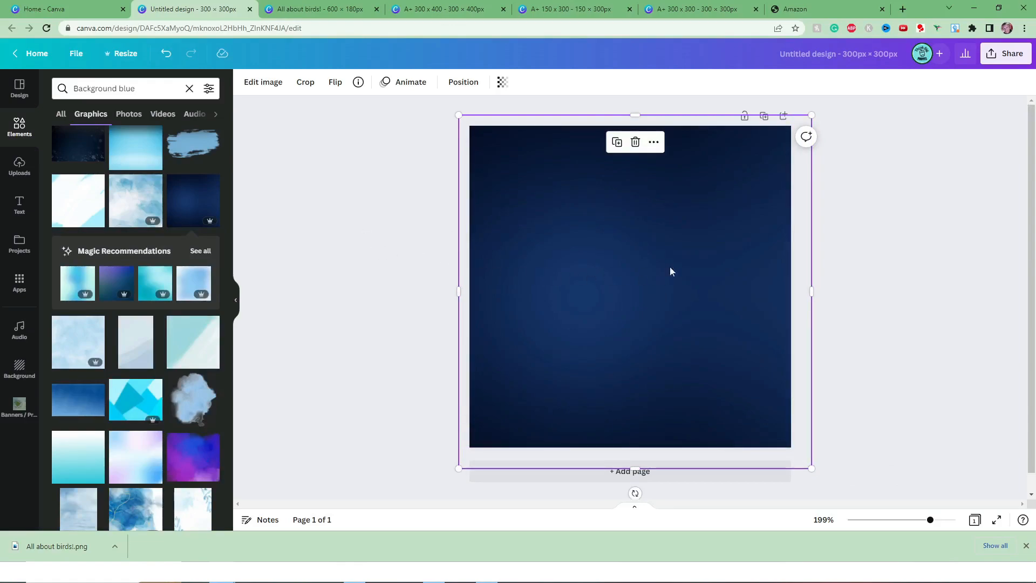
left_click(394, 268)
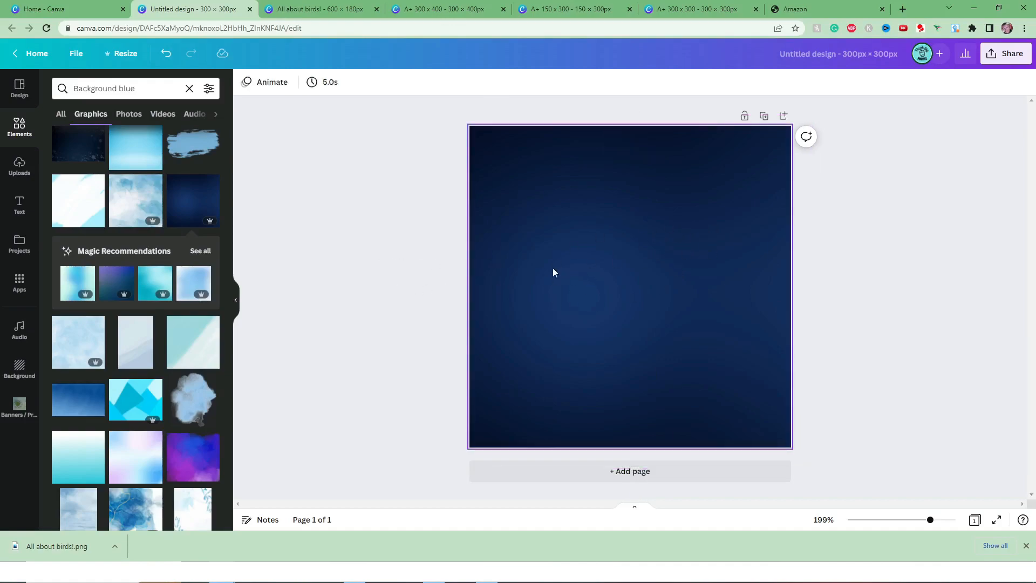
Place the uploaded birdhouse coloring page on the navy background and enlarge it to nearly the full canvas height.
left_click(20, 166)
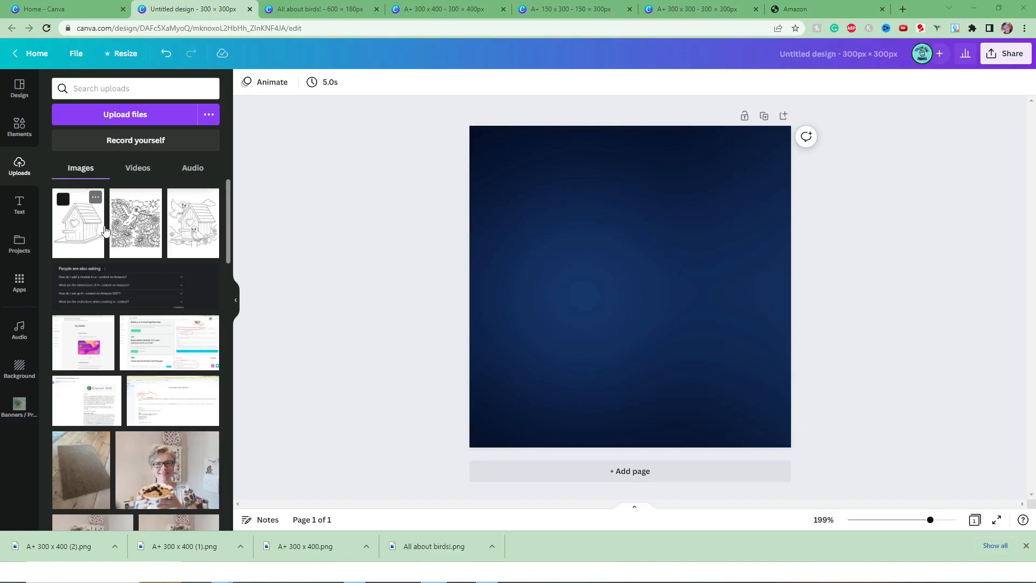
left_click(75, 230)
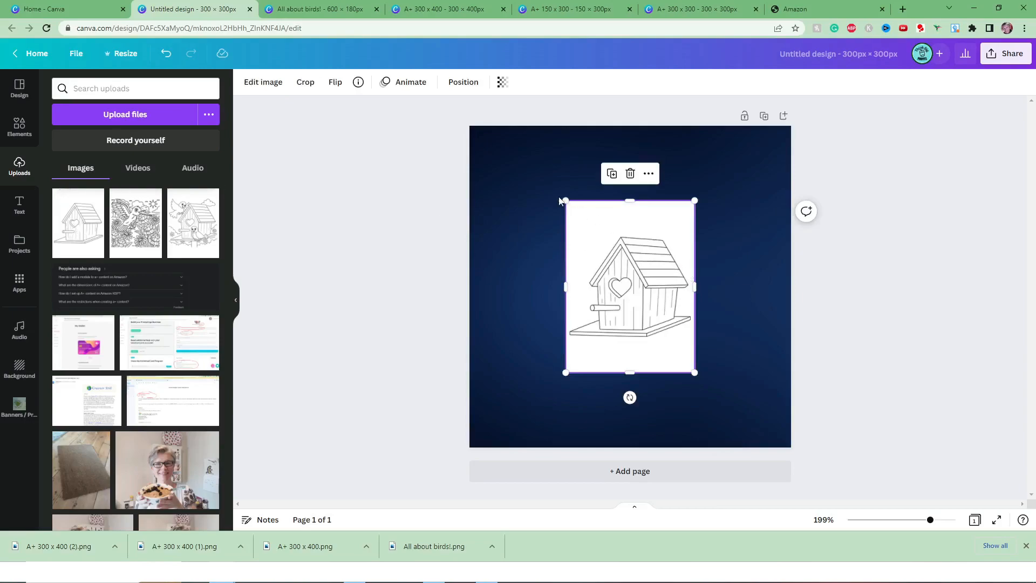
left_click_drag(564, 201, 494, 161)
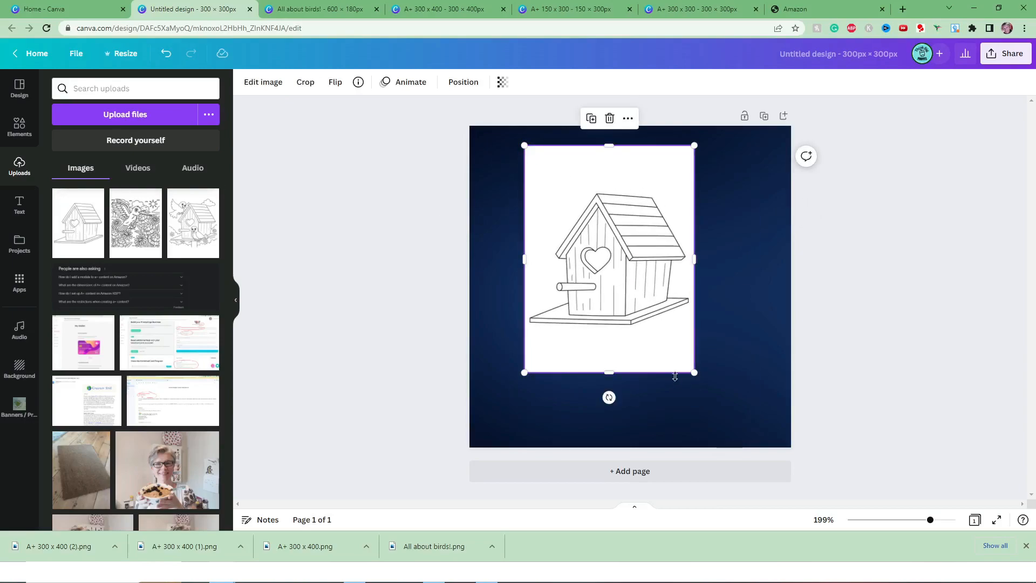
left_click_drag(695, 372, 737, 430)
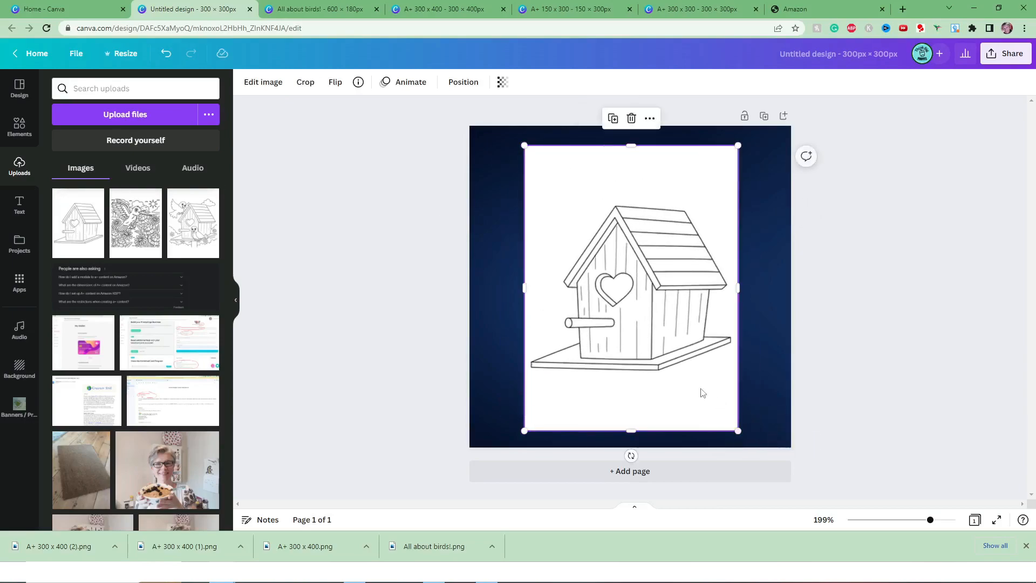
Shift the birdhouse coloring page slightly to the right and centre it vertically on the navy background.
left_click_drag(690, 375, 696, 374)
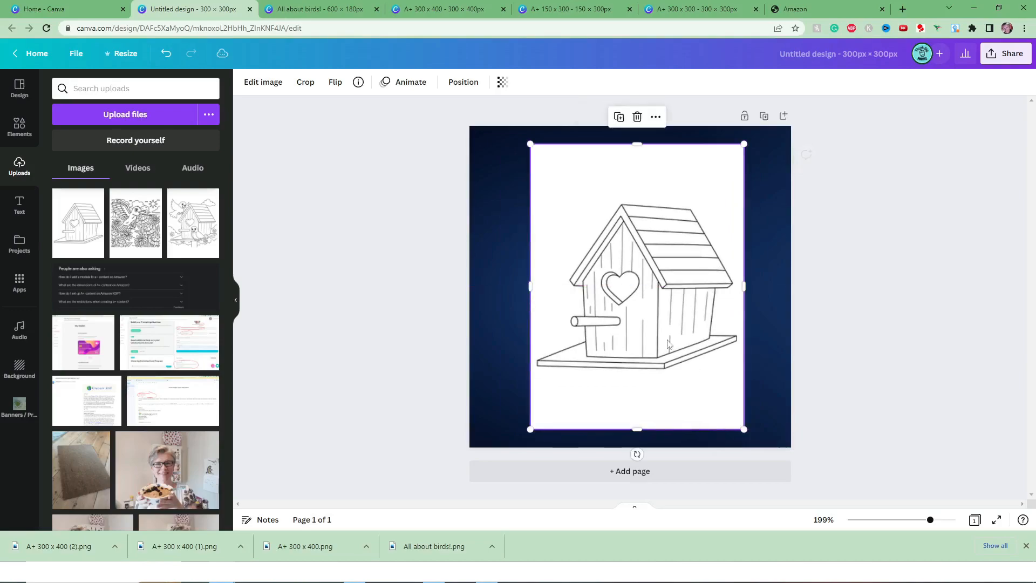
left_click(473, 86)
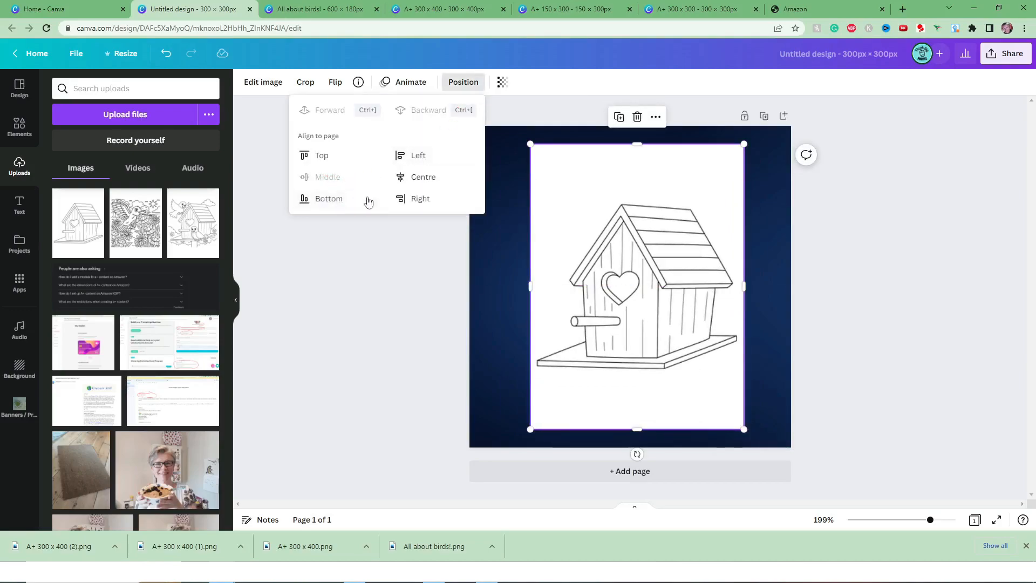
left_click(896, 270)
left_click(835, 204)
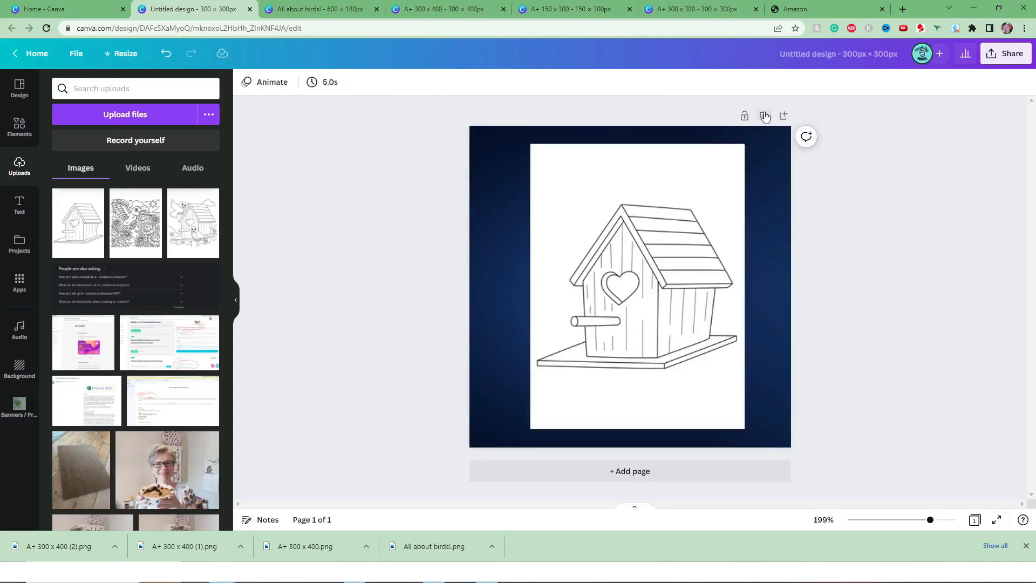
Duplicate the page and replace its birdhouse with the hummingbird-and-flowers coloring page, enlarged and vertically centred on the navy background.
left_click(783, 116)
left_click(745, 116)
left_click_drag(660, 272, 977, 270)
left_click(135, 223)
left_click_drag(626, 281, 562, 242)
left_click_drag(632, 331, 734, 405)
left_click_drag(631, 311, 664, 310)
left_click(464, 82)
left_click(330, 178)
Duplicate page 2 and replace its drawing with the two-birds-and-birdhouse coloring page, enlarged to nearly the full canvas height.
scroll(895, 276, "up", 3)
scroll(895, 276, "down", 4)
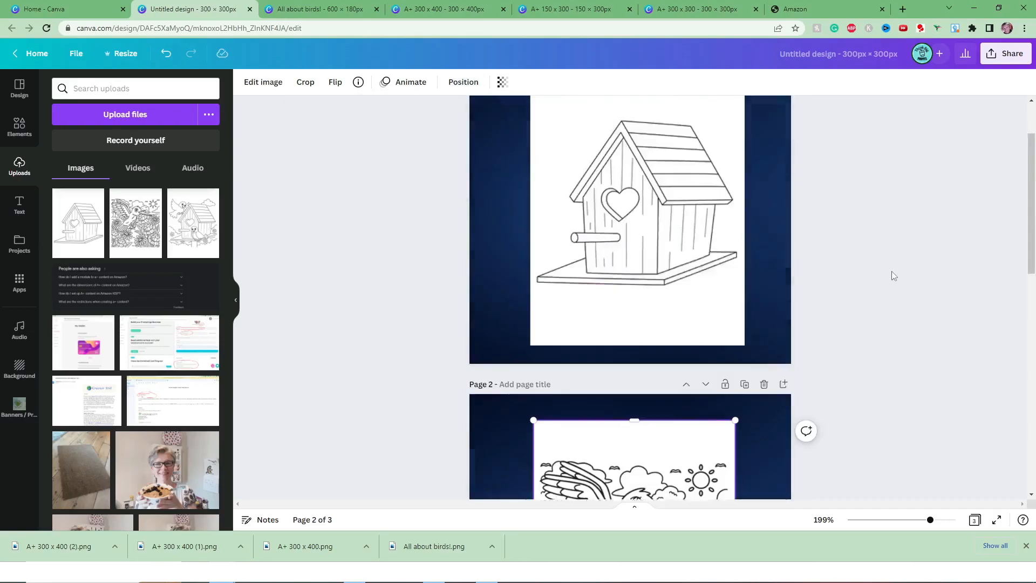
scroll(894, 275, "up", 4)
left_click(745, 306)
scroll(750, 302, "down", 1)
left_click(648, 232)
key("Delete")
left_click(193, 223)
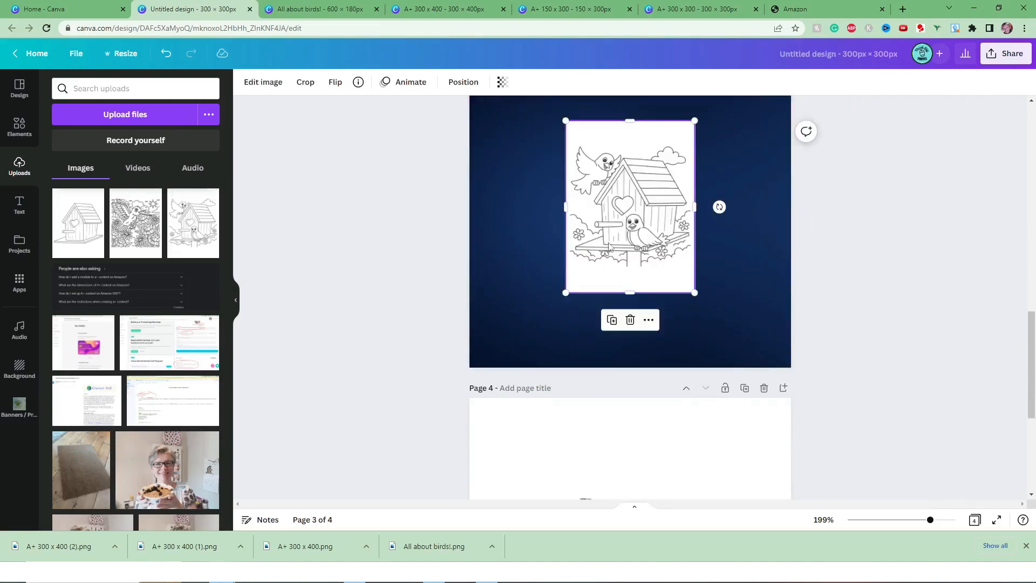
scroll(623, 280, "up", 1)
left_click_drag(623, 280, 562, 228)
left_click_drag(635, 294, 741, 394)
left_click_drag(655, 333, 681, 330)
left_click(908, 304)
Download only page 1 of the design as a 300 × 300 px PNG.
scroll(911, 306, "up", 8)
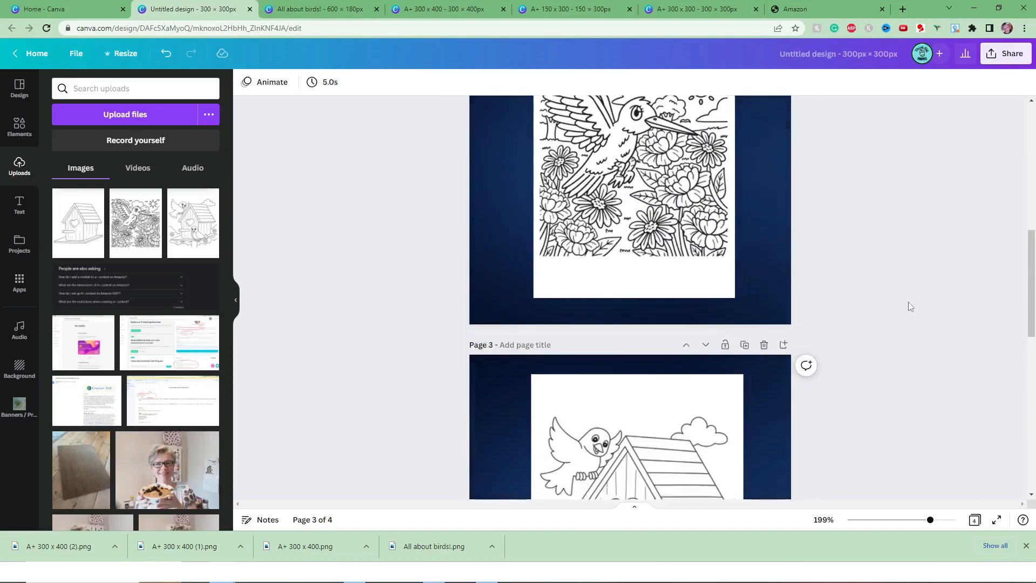
scroll(911, 307, "up", 5)
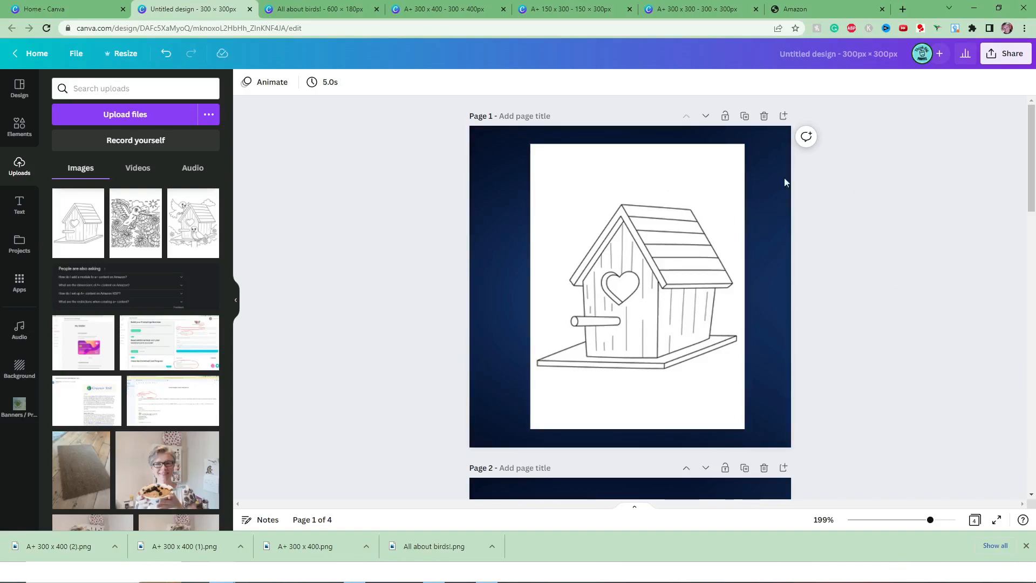
left_click(1017, 55)
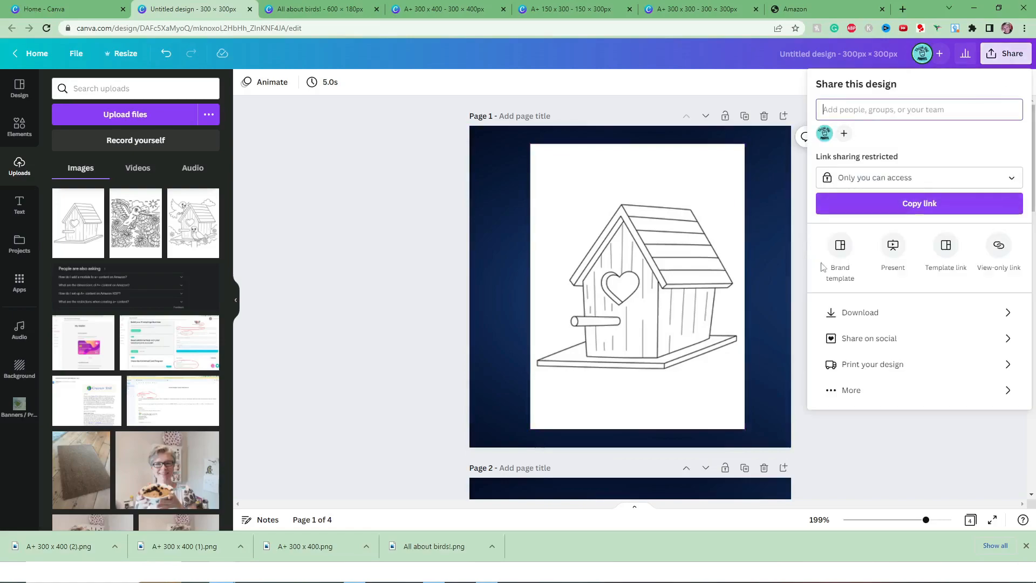
left_click(909, 313)
left_click(918, 258)
left_click(867, 305)
left_click(920, 419)
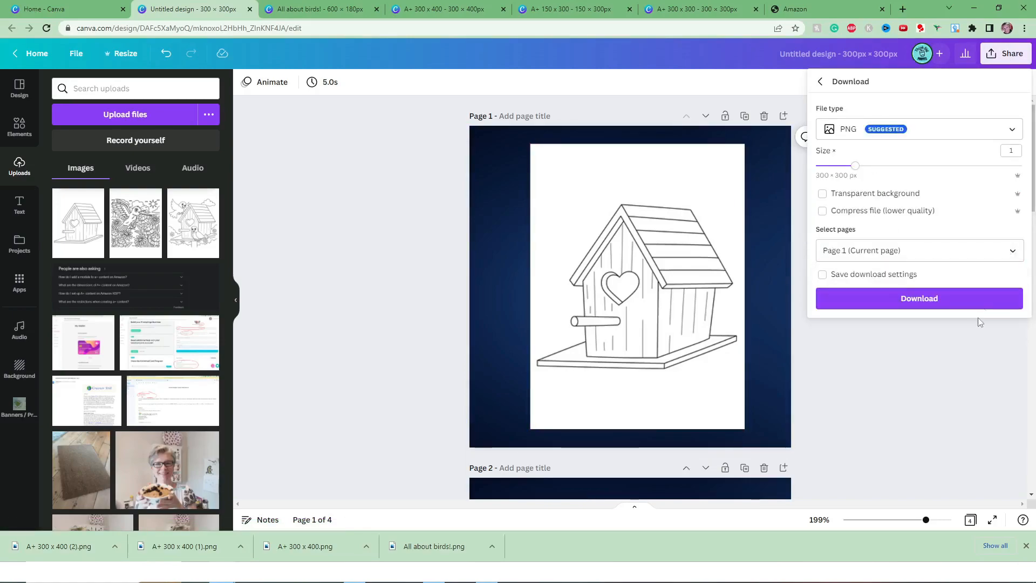
left_click(919, 298)
Download page 2 and page 3 as separate PNG files.
left_click(1009, 53)
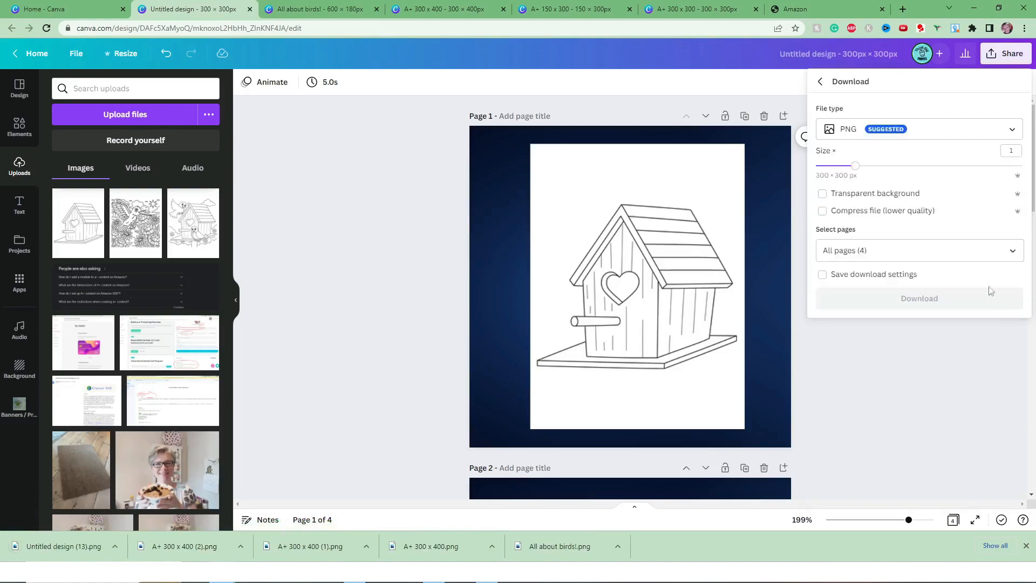
left_click(972, 251)
left_click(1003, 369)
left_click(986, 420)
left_click(953, 298)
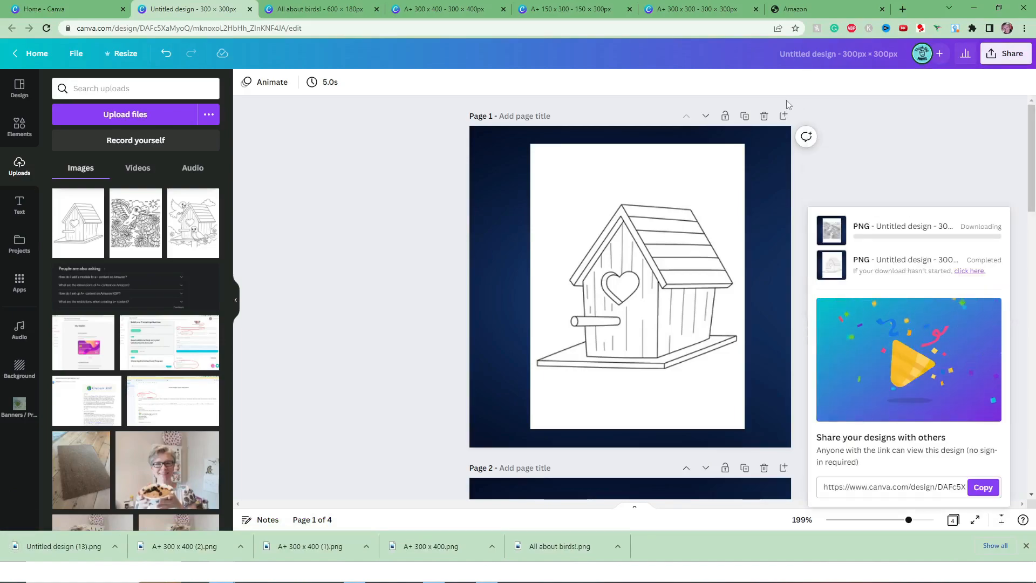
left_click(814, 103)
left_click(991, 54)
left_click(972, 251)
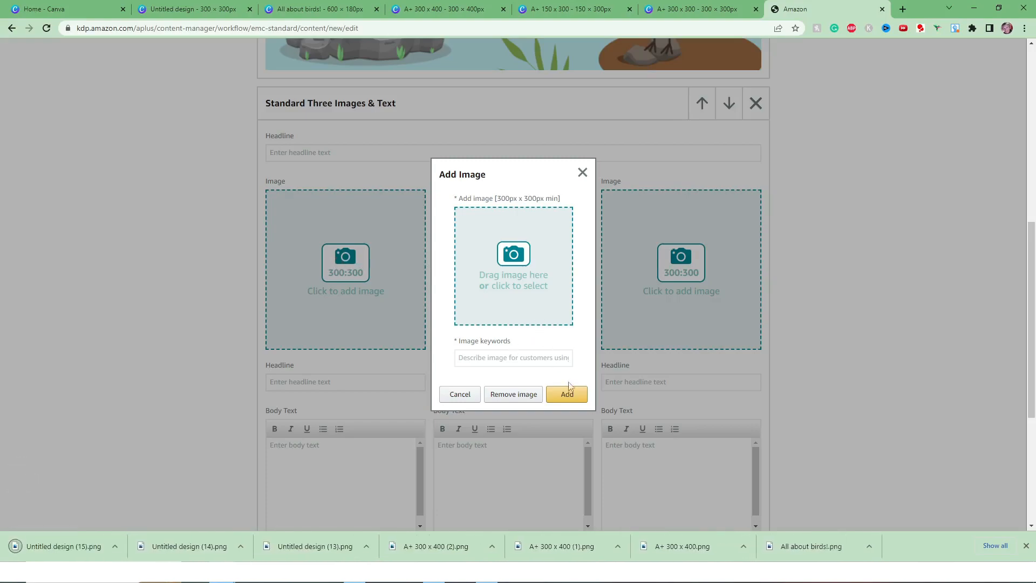
In Amazon's A+ editor, add the two-birds-and-birdhouse PNG to the first image slot with image keywords starting "coloring b".
left_click(569, 395)
left_click(494, 267)
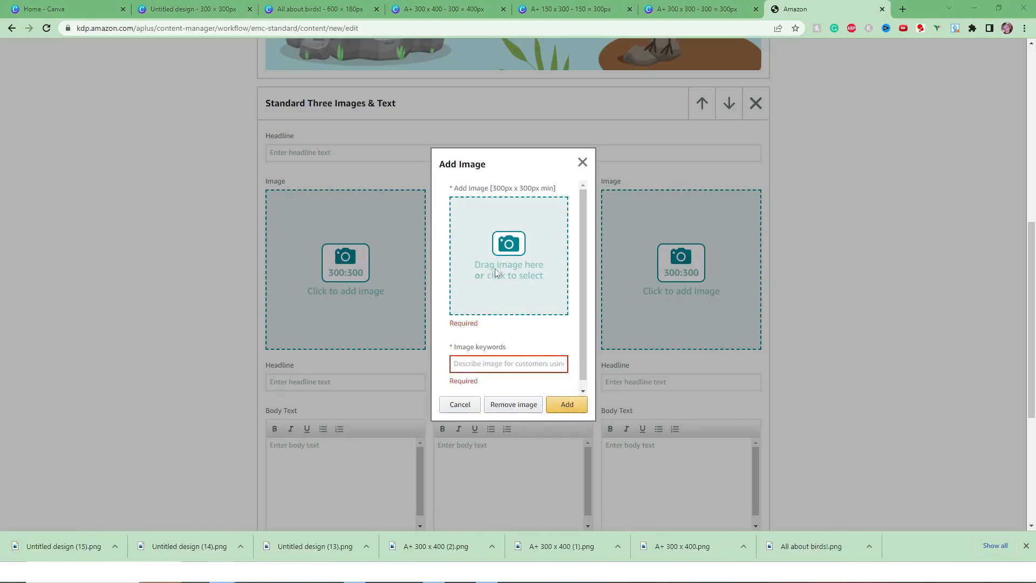
double_click(169, 102)
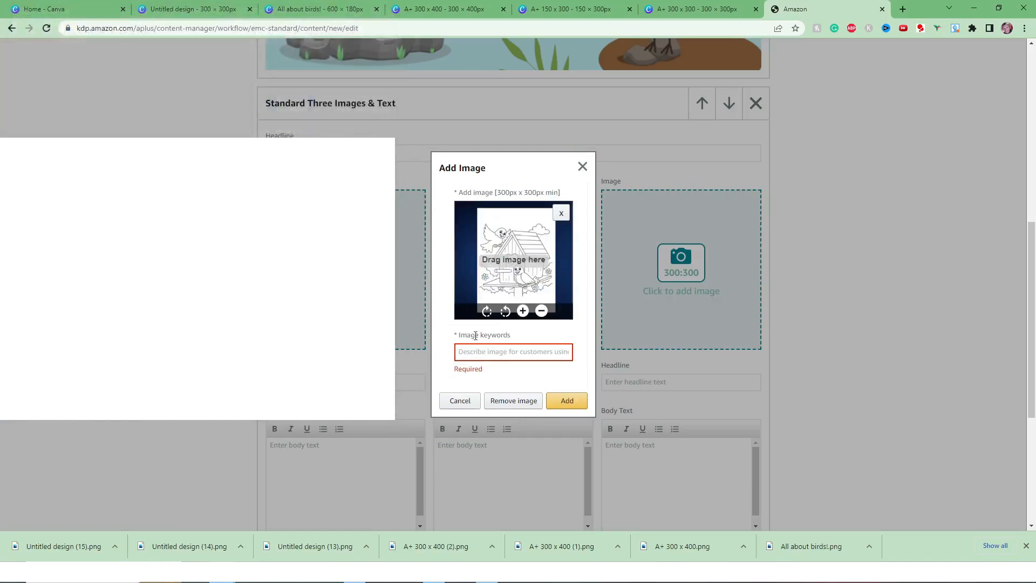
type("coloring book birds, etc etc")
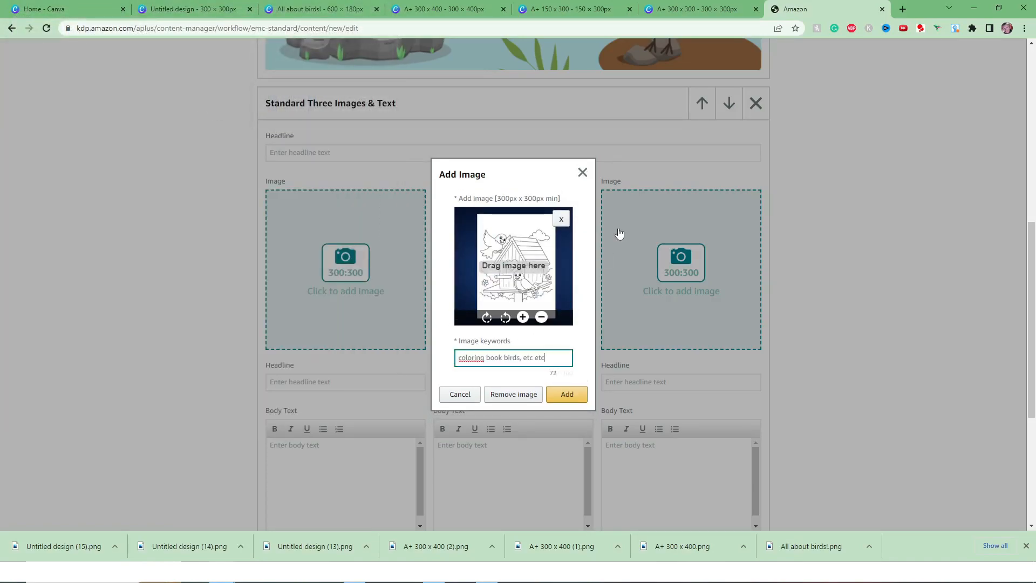
left_click(567, 394)
Add the hummingbird PNG to the second image slot with image keywords starting "add keywords which".
left_click(558, 305)
left_click(558, 304)
double_click(233, 104)
left_click(518, 358)
type("add keywords which fir")
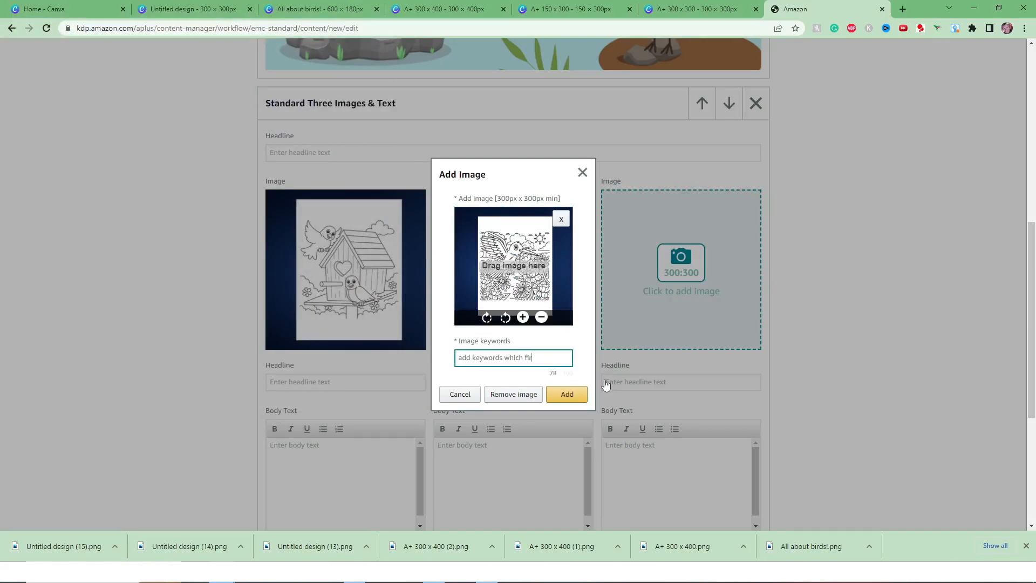
type("duct")
left_click(568, 394)
Add the plain birdhouse PNG to the third image slot with the image keywords "add words".
left_click(647, 299)
left_click(493, 265)
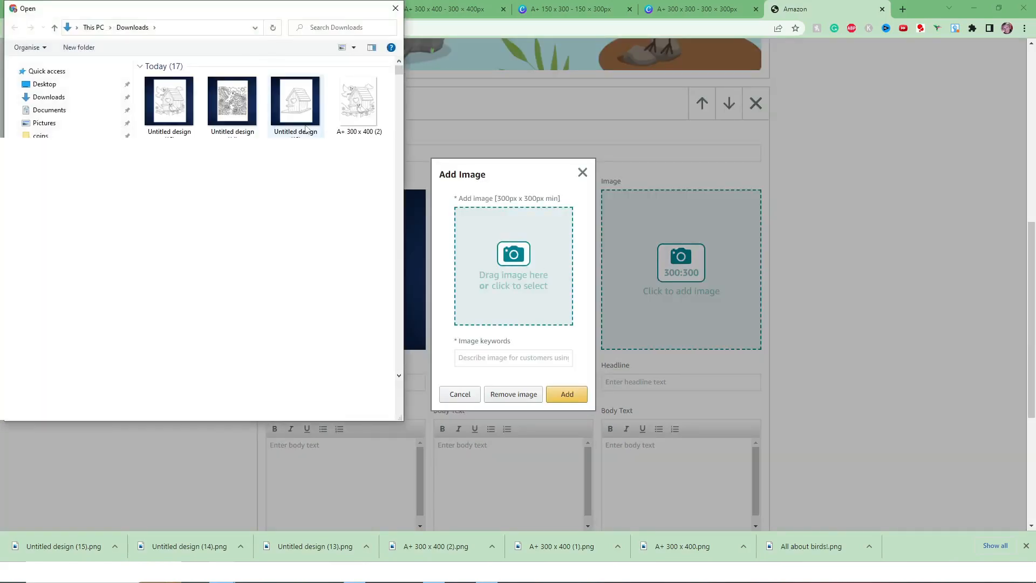
double_click(297, 105)
left_click(536, 358)
type("add words")
left_click(558, 394)
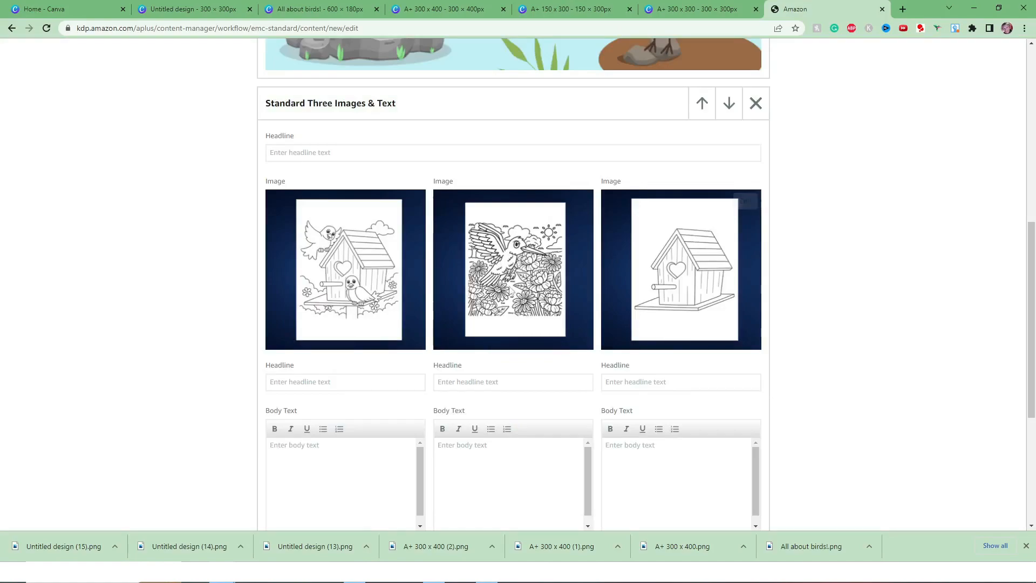
Set the three-image module's main headline to "Sample Pages of Our Beautiful Coloring Books!".
left_click(352, 152)
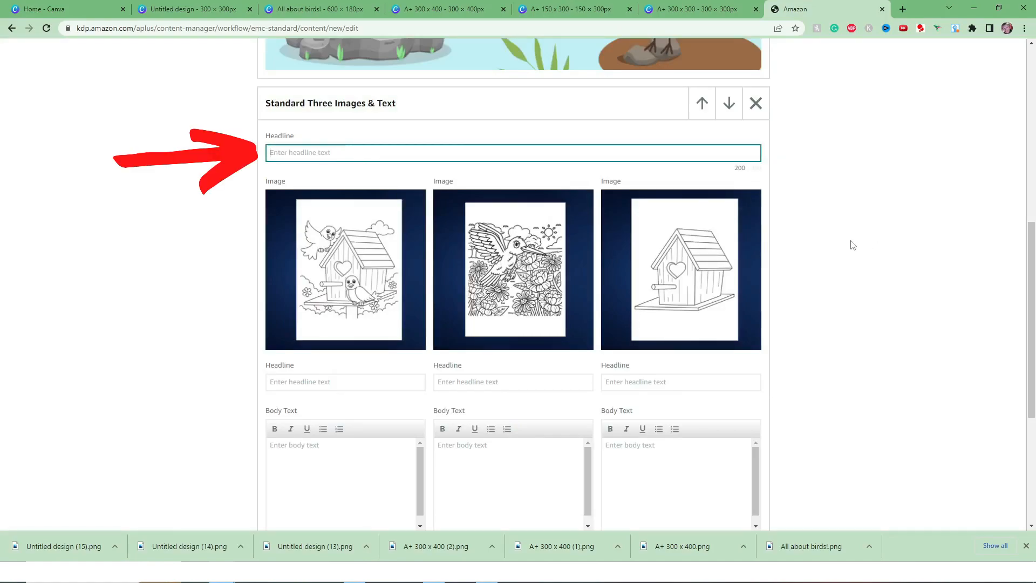
type("Sample Pages of Our Beautiful Coloring Books!")
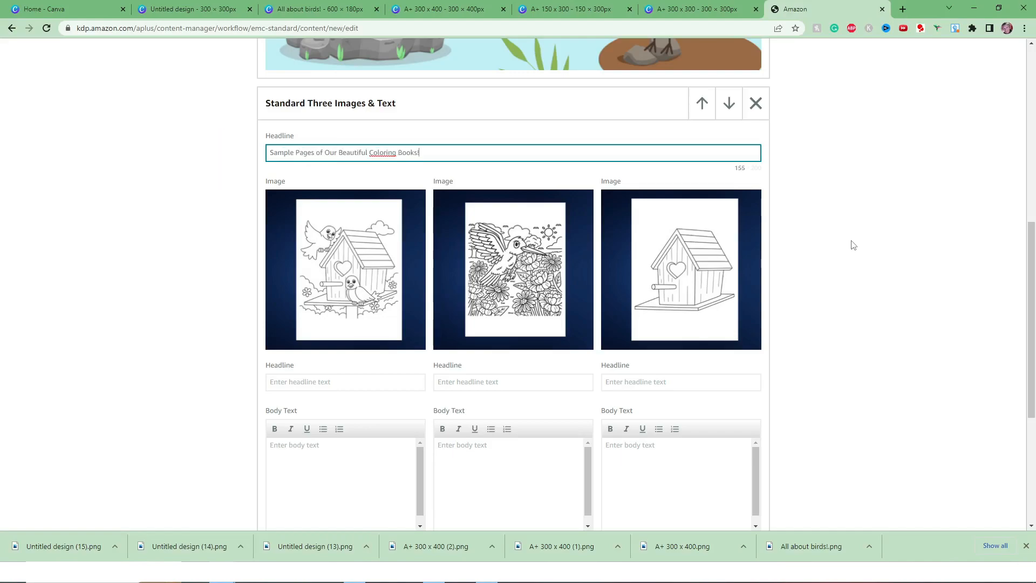
Set the image headlines to "Birds in their Bird House", "Exotic Birds to Color" and "Let the Kids Get Creative".
scroll(853, 245, "down", 2)
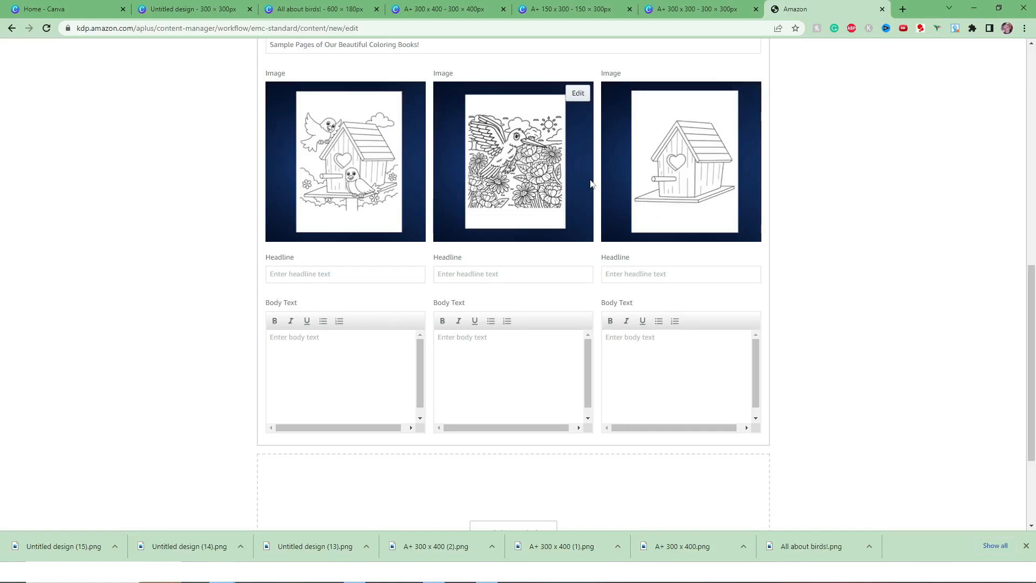
left_click(346, 273)
type("Birds in their Bird House")
key("Tab")
type("Exotic Birds to Color")
key("Tab")
type("Let the Kids Get Creative")
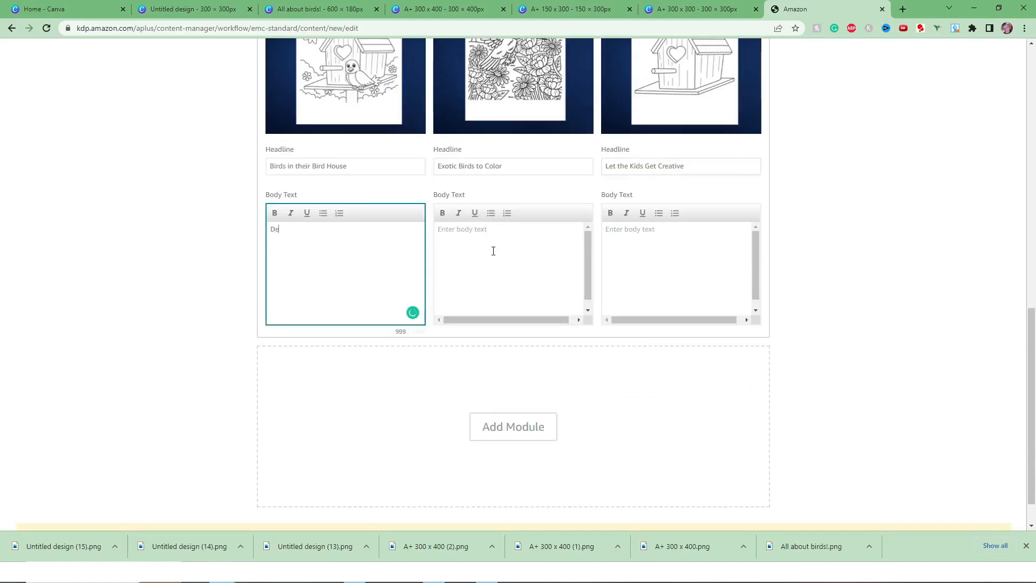
Enter "Describe the features and details of your book interiors!" and "Go to town, and sell your book!" as the first two body texts.
type("scribe the features and details of your book interiors!")
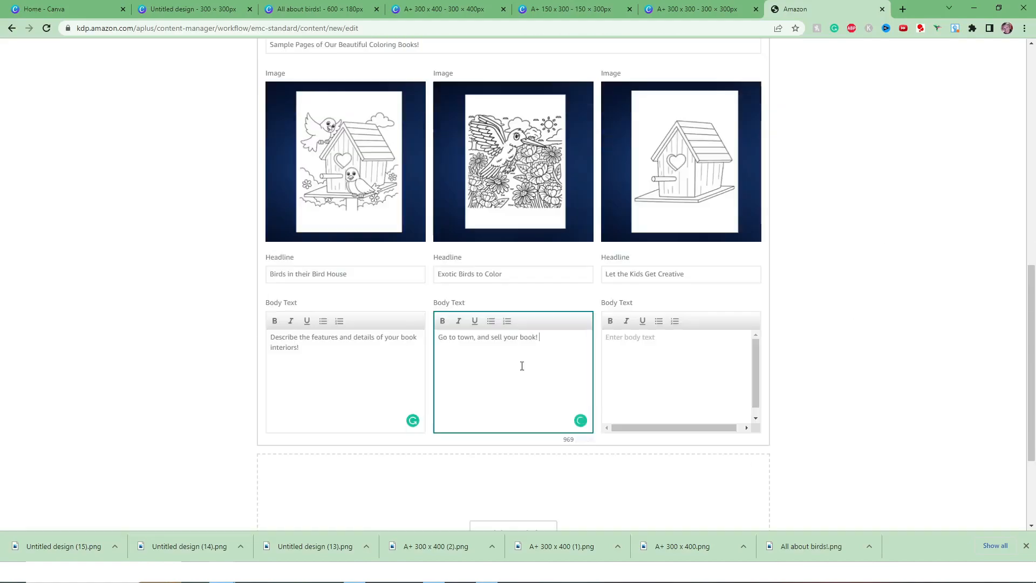
Enter "Free marketing space for you to explain what's great about your book!" as the third body text, correcting its spelling.
left_click(680, 378)
type("Free marketing space for you to explin whats")
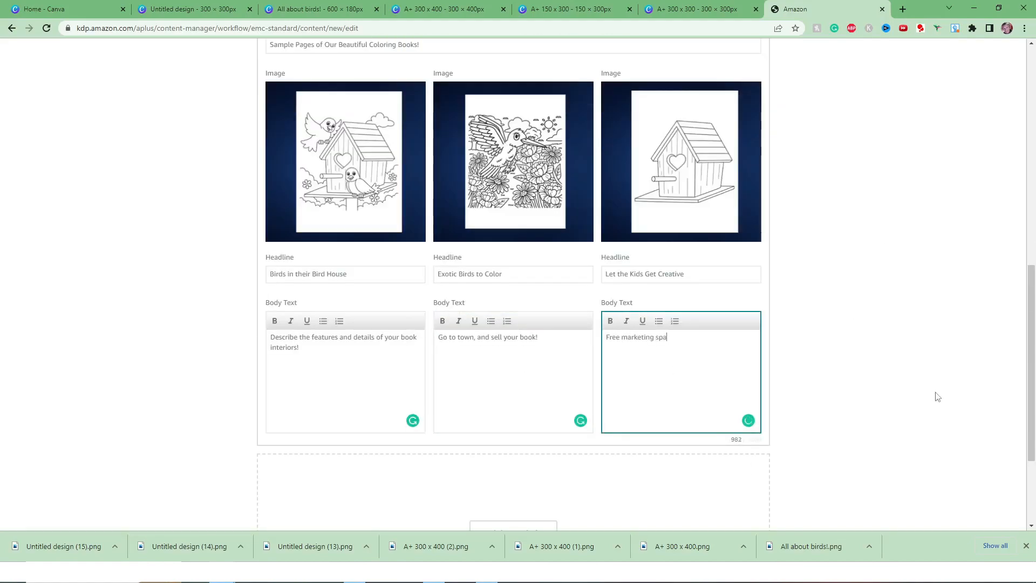
type(" great about your book!")
double_click(719, 338)
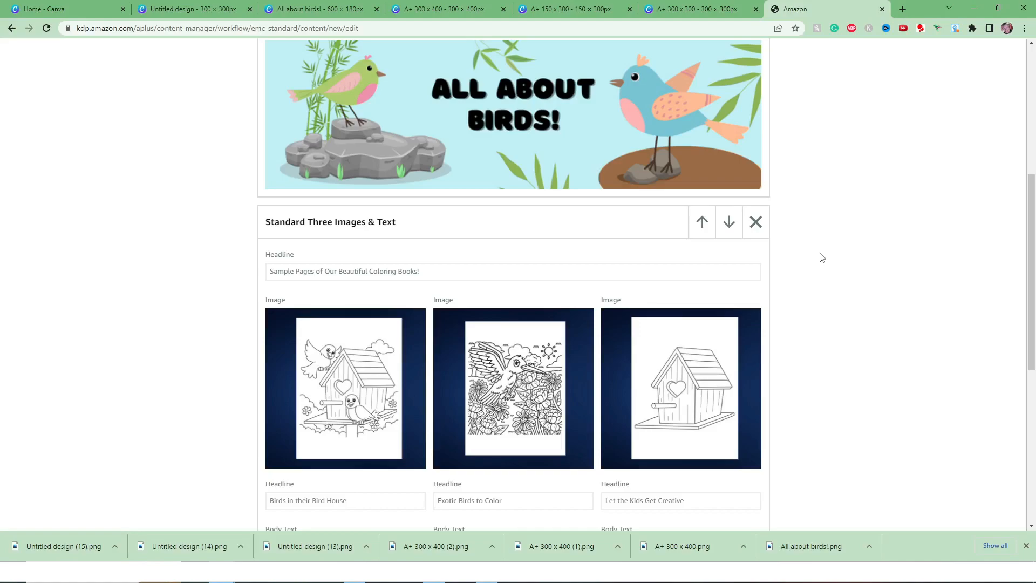
Add a Standard Comparison Chart module below the completed three-image module.
scroll(822, 258, "down", 1)
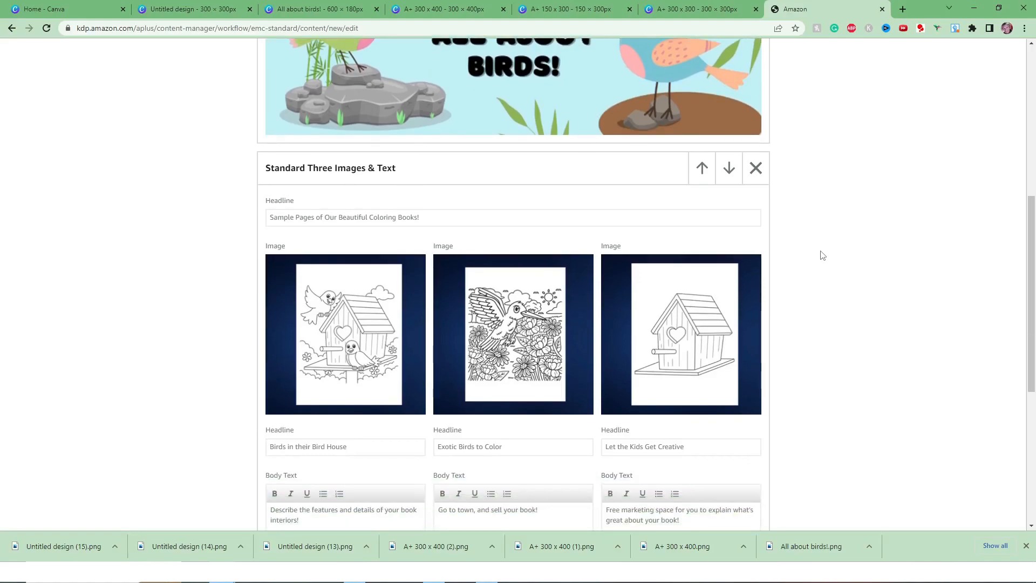
scroll(822, 257, "down", 2)
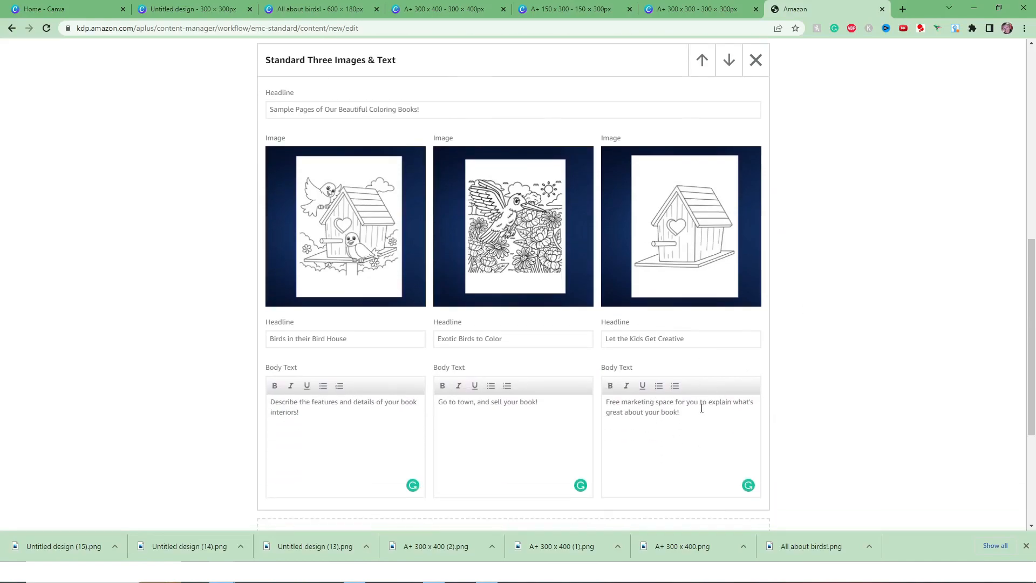
scroll(828, 363, "down", 3)
scroll(691, 286, "up", 4)
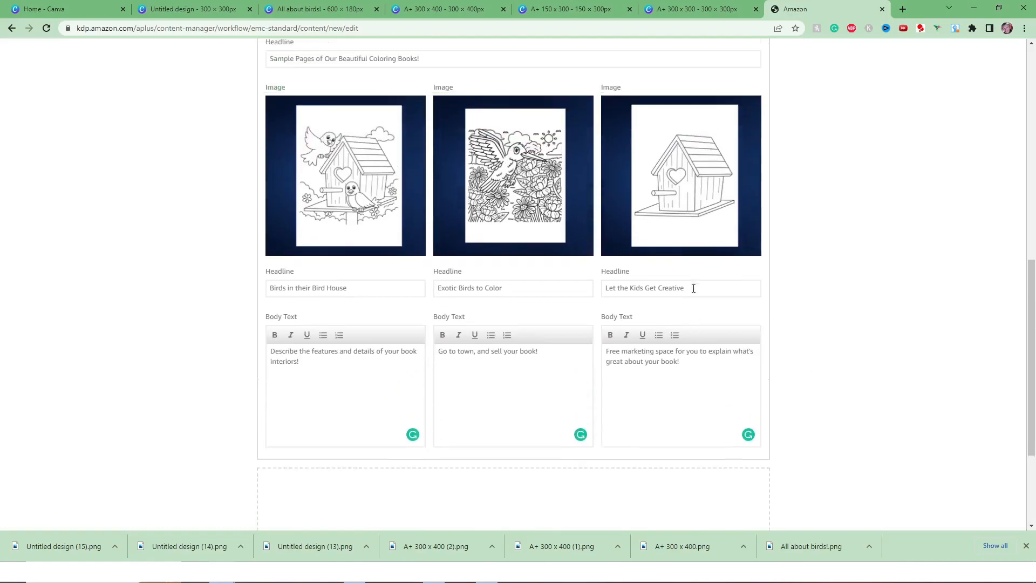
scroll(693, 287, "up", 2)
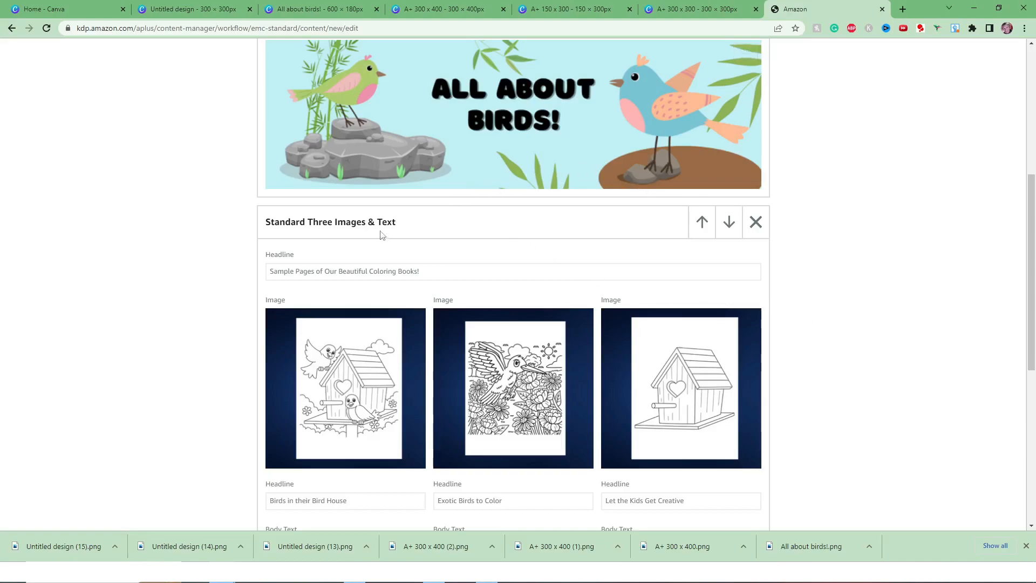
scroll(866, 248, "down", 6)
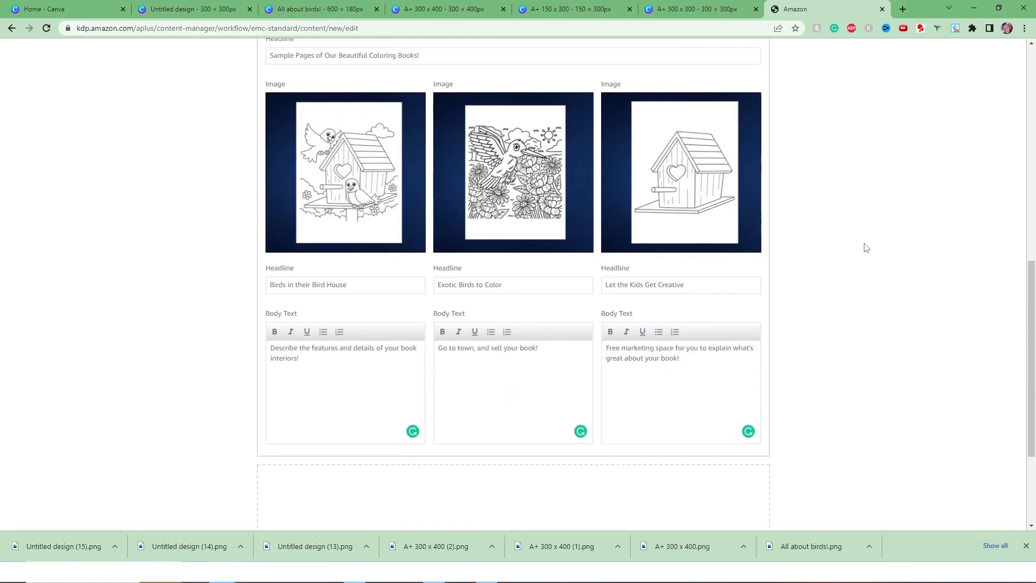
left_click(525, 442)
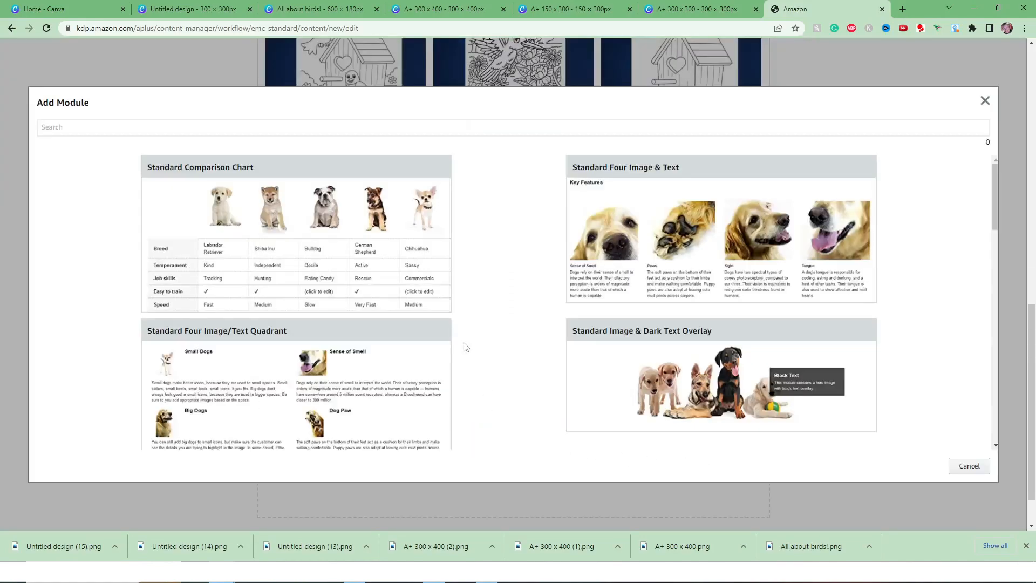
left_click(178, 221)
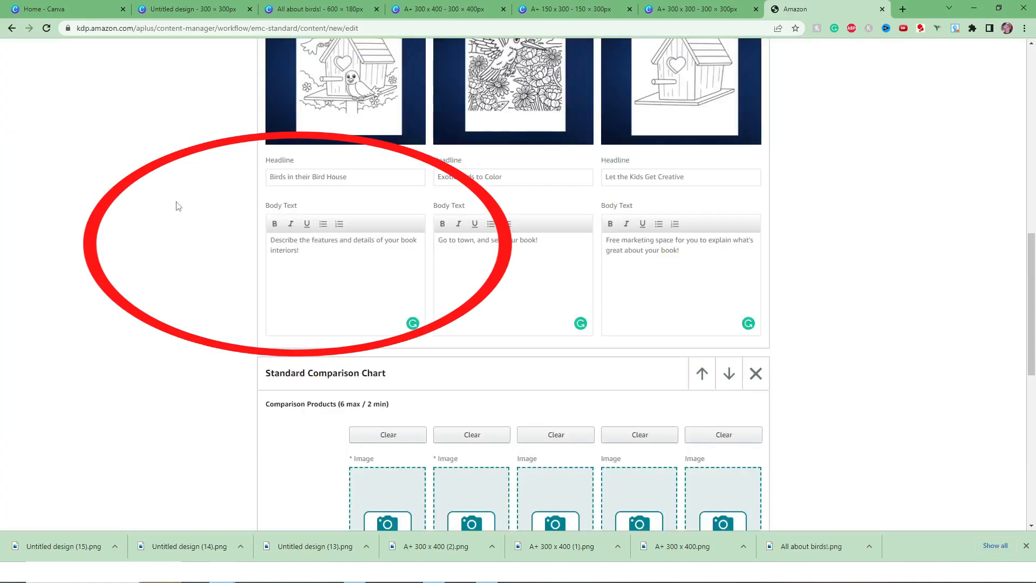
scroll(790, 254, "down", 4)
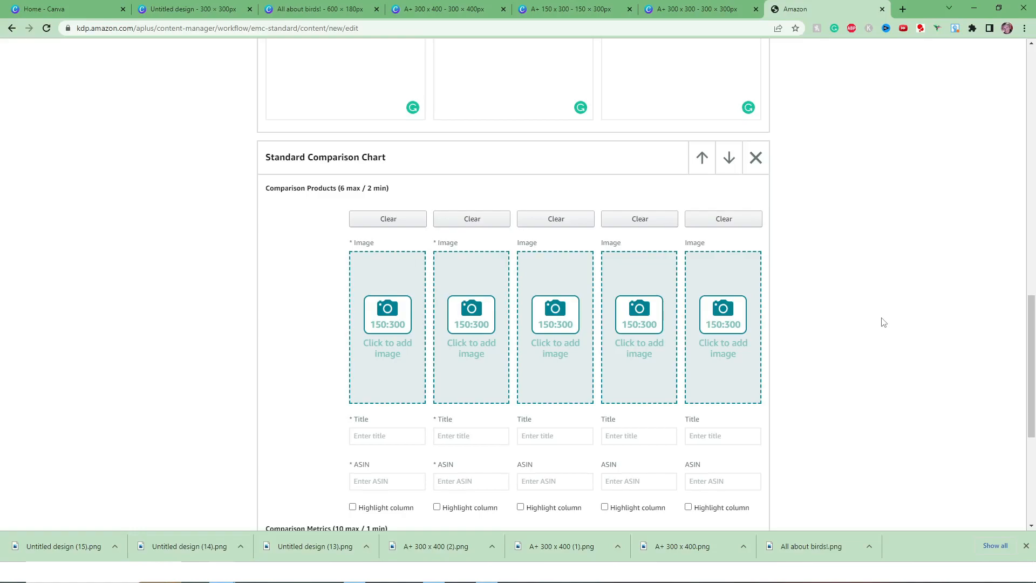
scroll(884, 323, "down", 2)
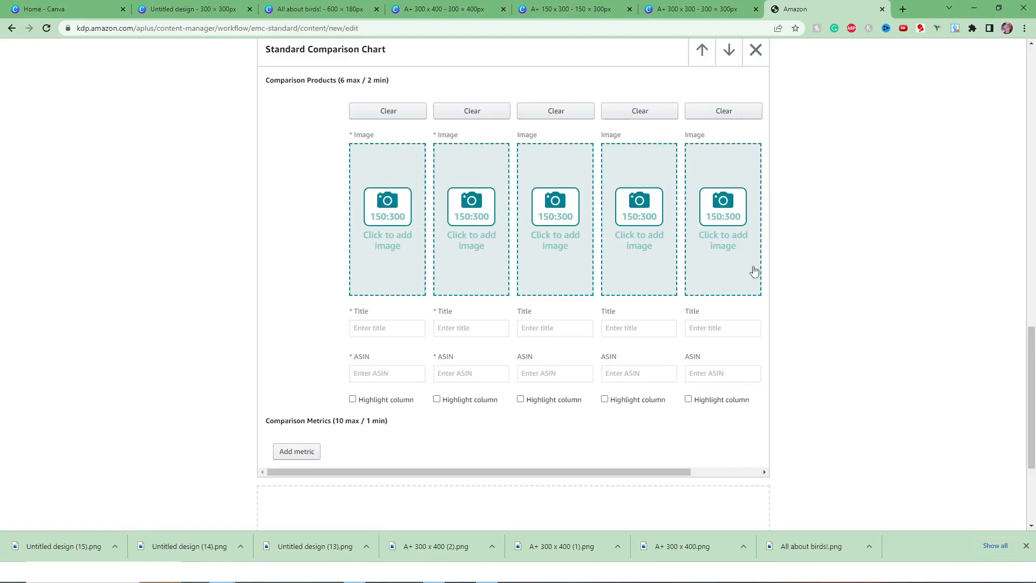
scroll(482, 251, "up", 1)
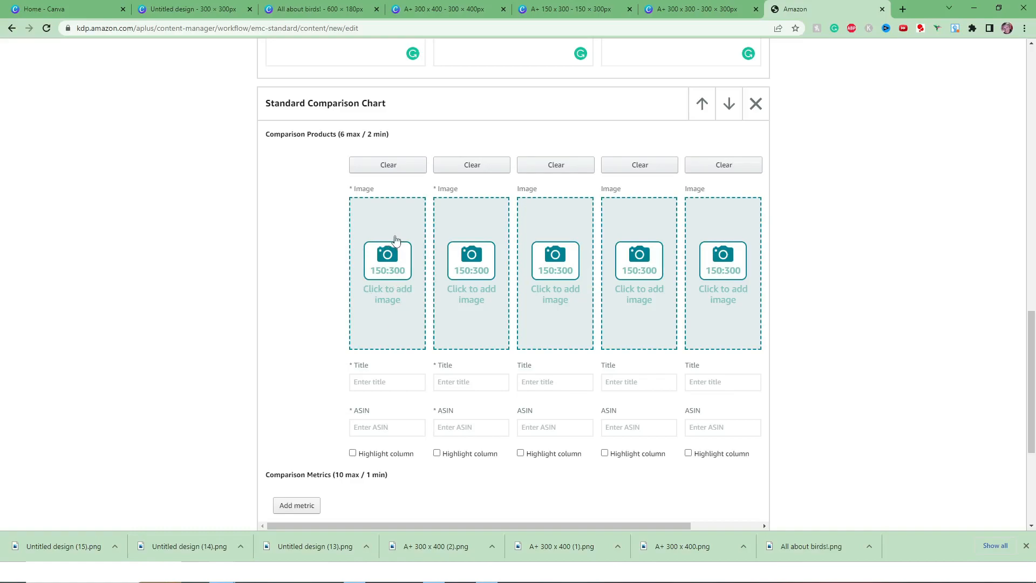
Switch to Canva and create a new custom-size design of 150 × 300 px.
left_click(91, 7)
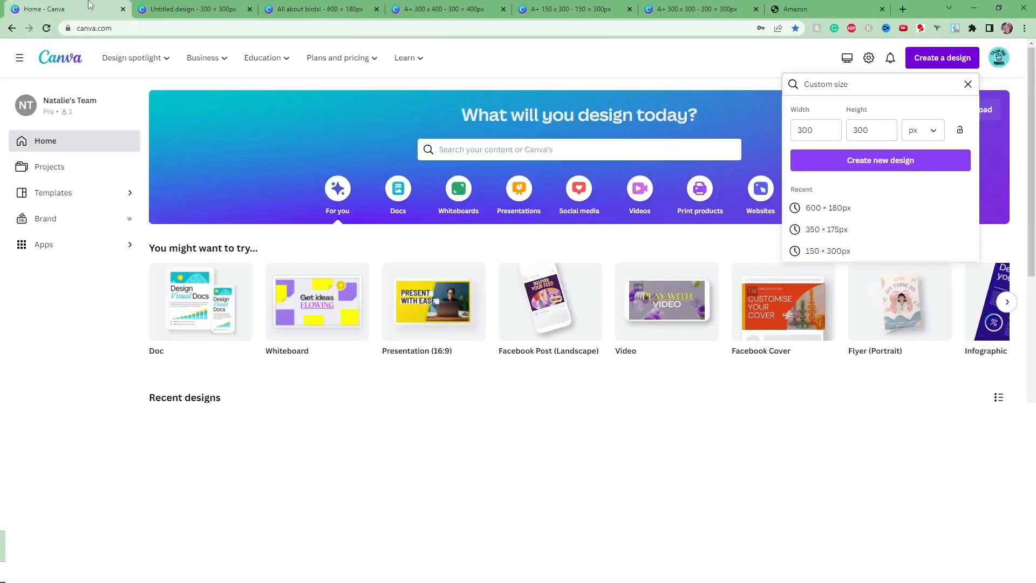
left_click(815, 130)
double_click(814, 131)
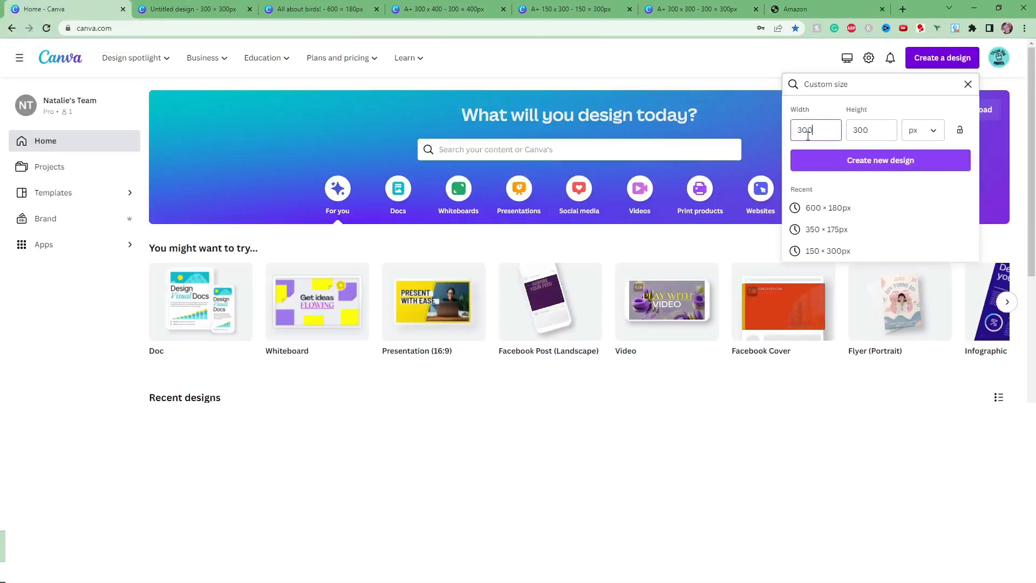
type("150")
left_click(802, 160)
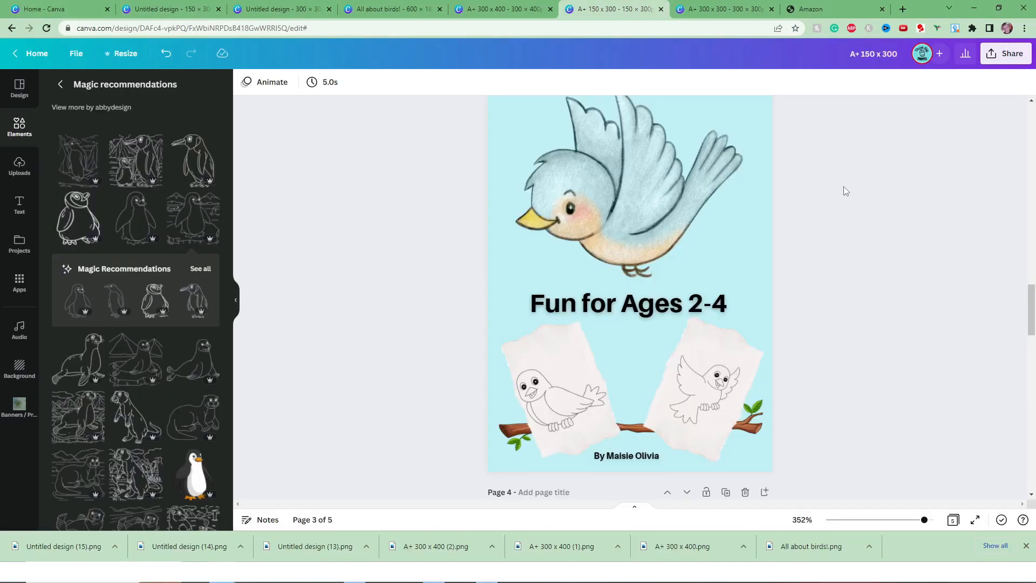
Review the bird coloring book cover pages in the A+ 150 x 300 design.
scroll(844, 186, "down", 10)
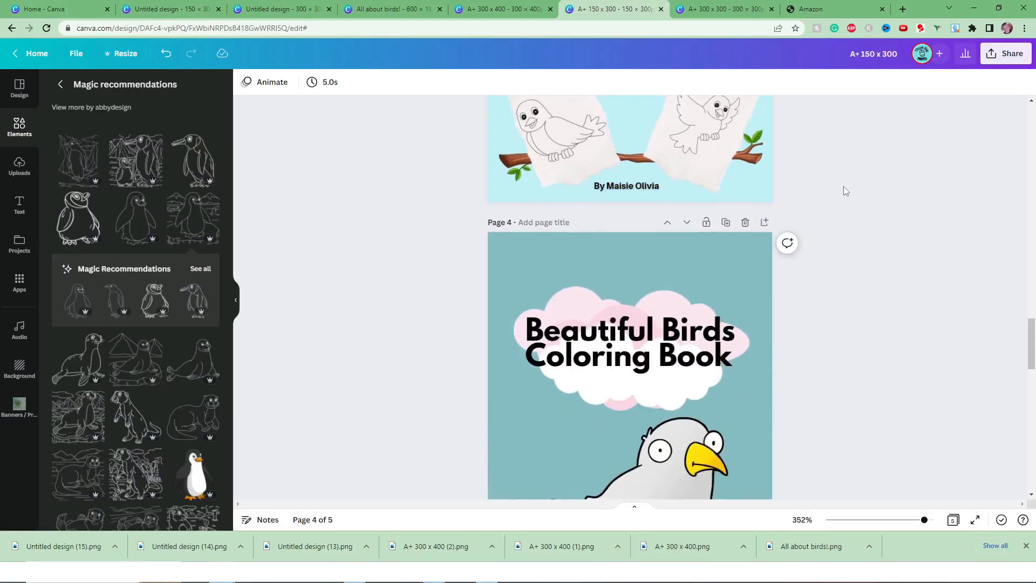
scroll(845, 195, "down", 8)
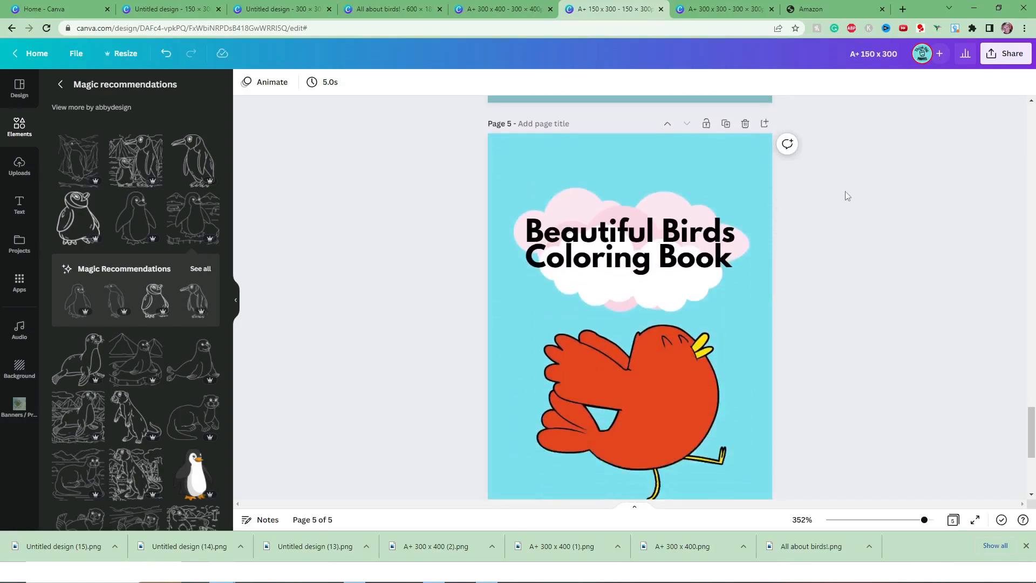
scroll(845, 195, "up", 3)
scroll(845, 191, "up", 12)
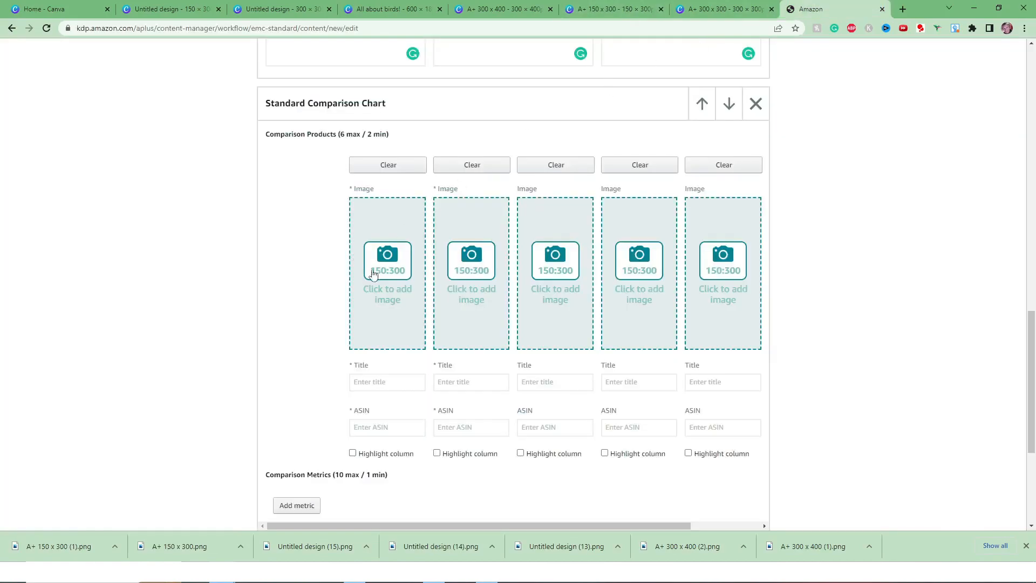
Add "A+ 150 x 300 (2)" as the first comparison product's image, with the keywords "Beautiful birds coloring book for kids, etc".
left_click(378, 276)
left_click(502, 278)
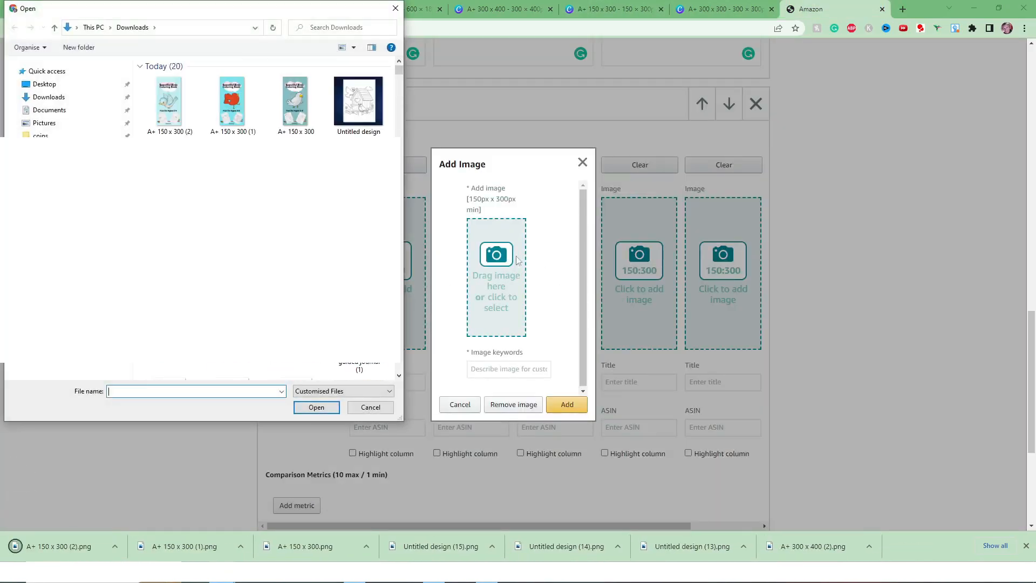
double_click(181, 106)
left_click(567, 404)
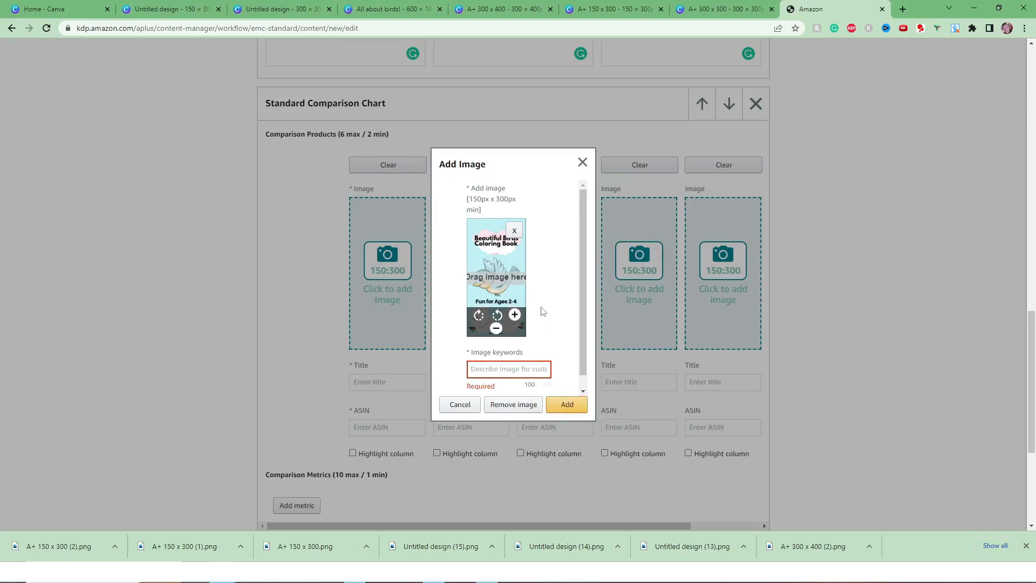
type("Beautiful birds coloring book for kids, etc")
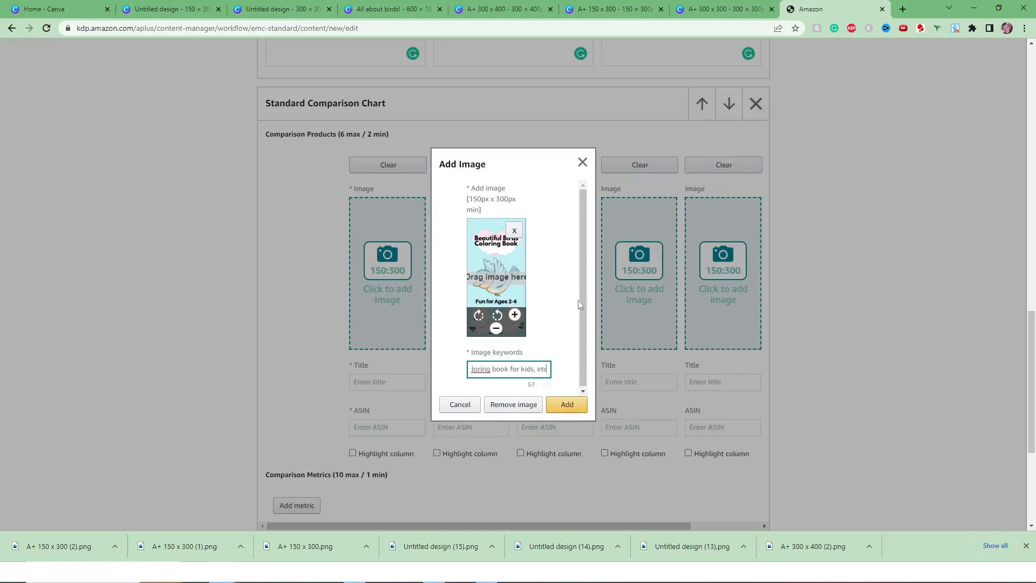
left_click(571, 405)
Add "A+ 150 x 300 (1)" as the second comparison product's image, with the keywords "add your keywords".
left_click(480, 274)
left_click(493, 276)
double_click(238, 105)
left_click(499, 372)
type("add your keywords")
left_click(567, 404)
Add "A+ 150 x 300" as the third comparison product's image, with the keywords "add your keywords".
left_click(548, 263)
left_click(516, 250)
double_click(295, 113)
left_click(527, 372)
type("add your keywords")
left_click(570, 405)
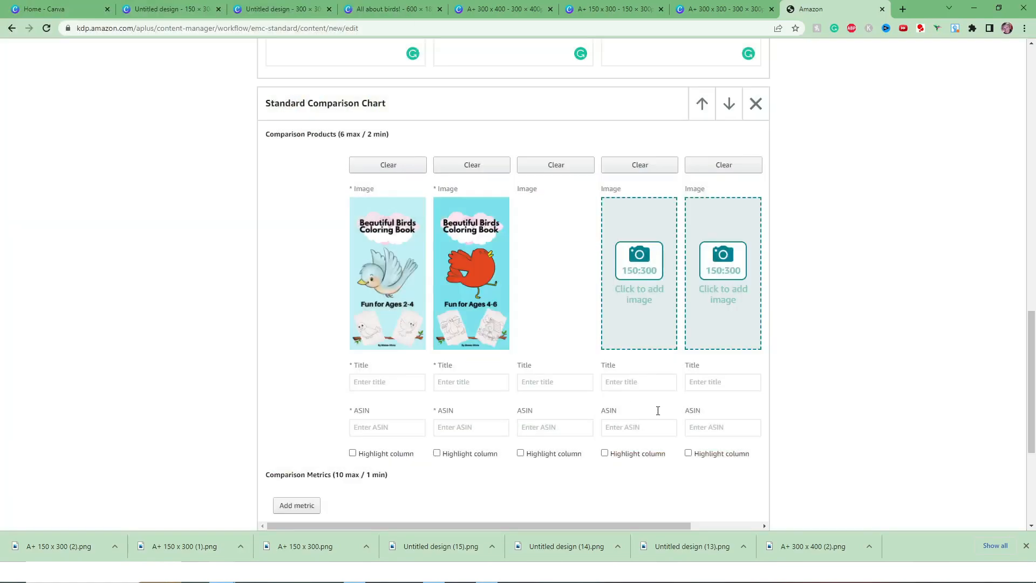
Title the first comparison product "Beautiful Birds - Coloring Book" and paste its ASIN.
type("Beautifu")
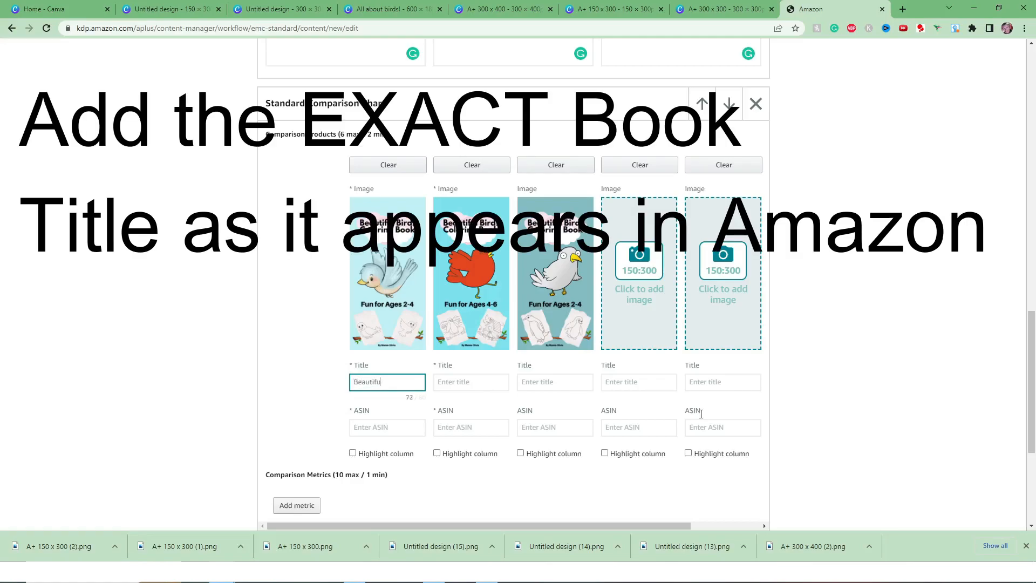
type("l Birds - Coloring Book")
left_click(378, 428)
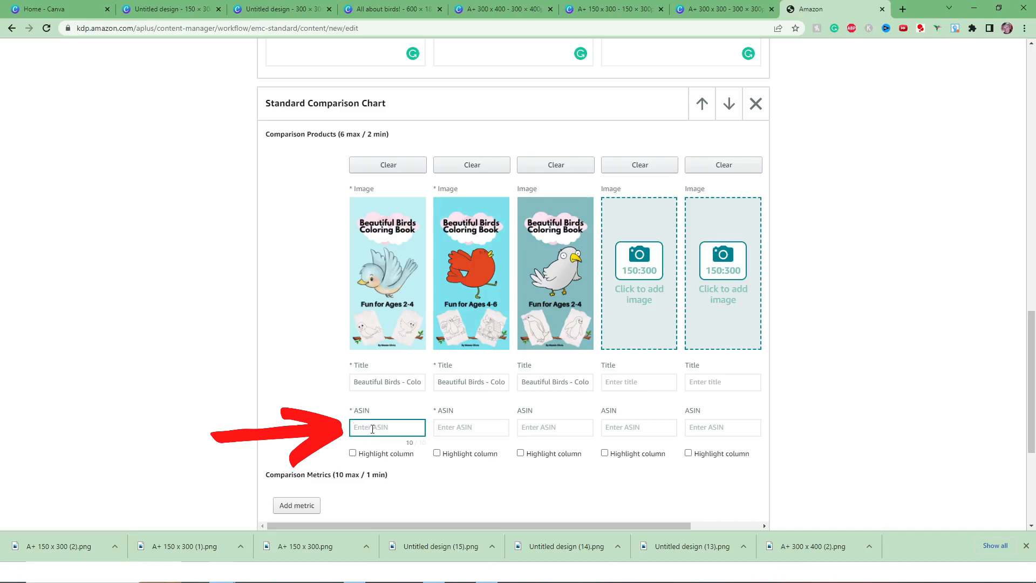
type("B09V2LMC55")
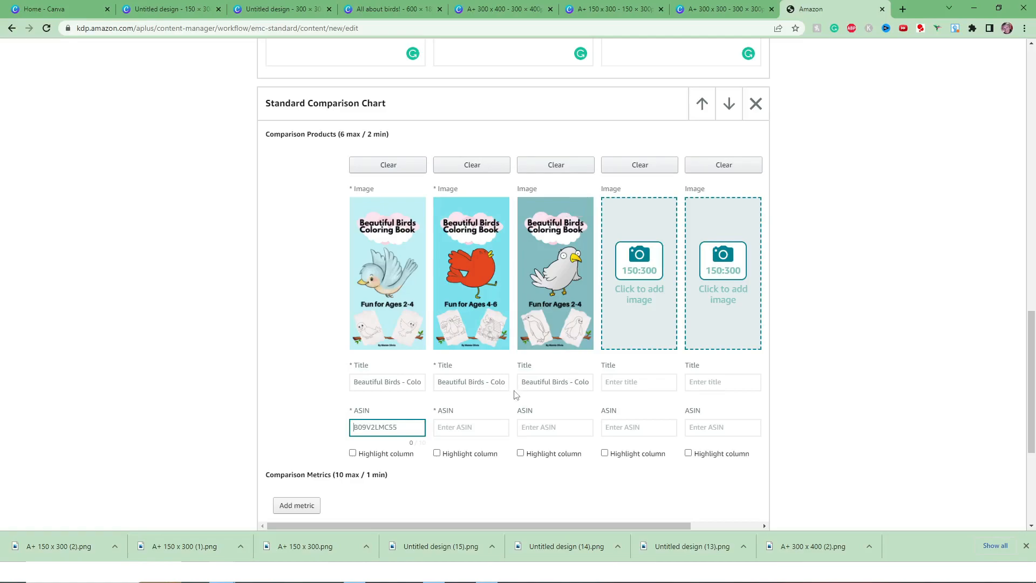
Add a comparison metric "For Kids" and set it to a check mark for the first three products.
scroll(516, 394, "down", 2)
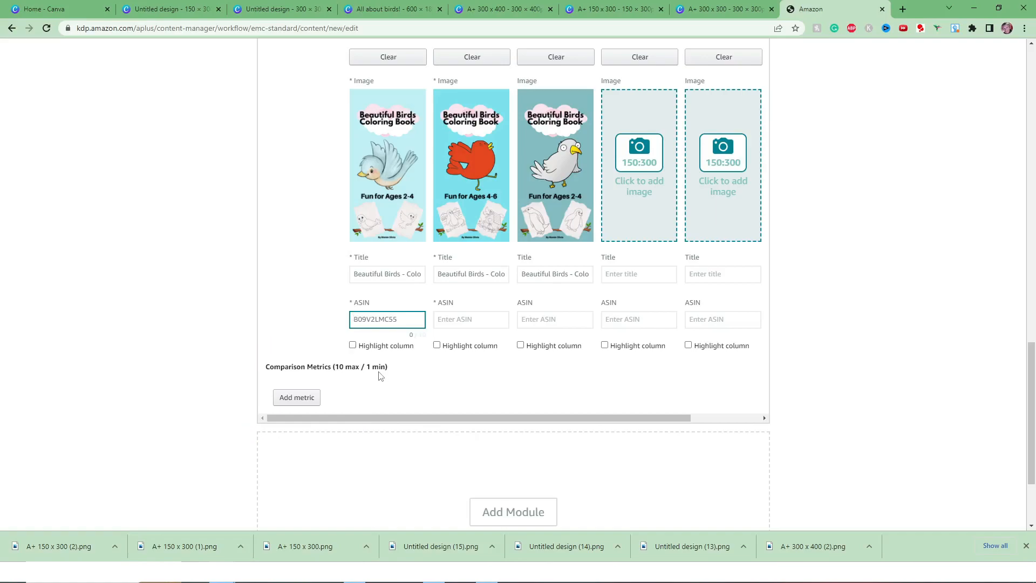
left_click(307, 398)
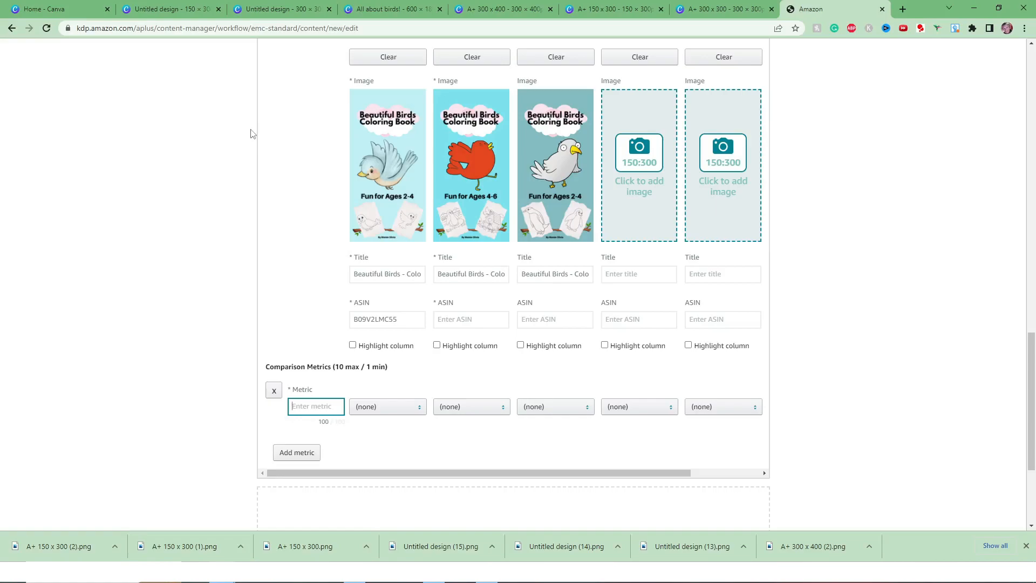
type("For Kids")
left_click(390, 407)
left_click(393, 429)
left_click(468, 408)
left_click(467, 430)
left_click(542, 409)
left_click(546, 430)
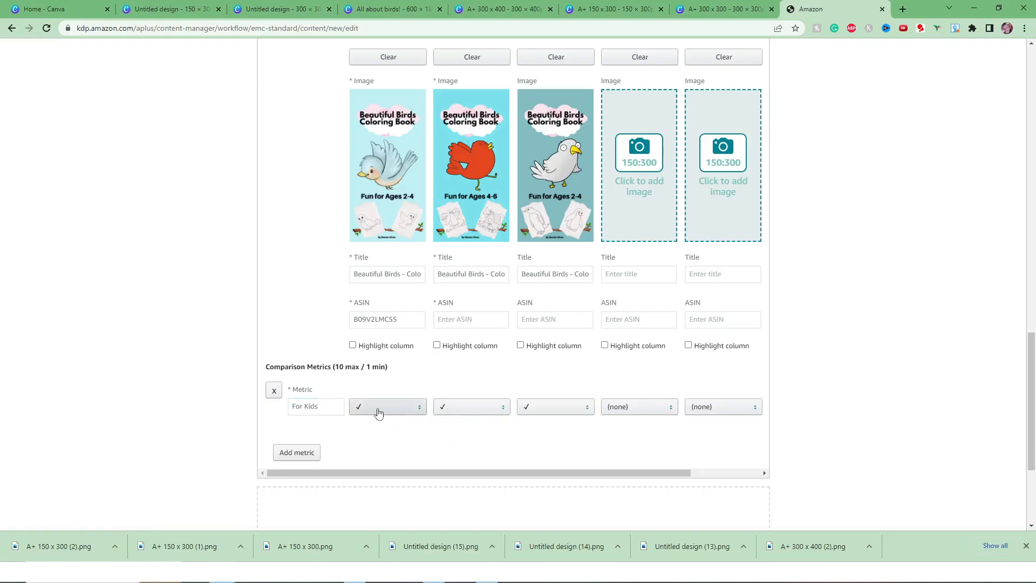
Add a second comparison metric "Coloring Book" and set it to a check mark for the first three products.
left_click(309, 453)
left_click(334, 462)
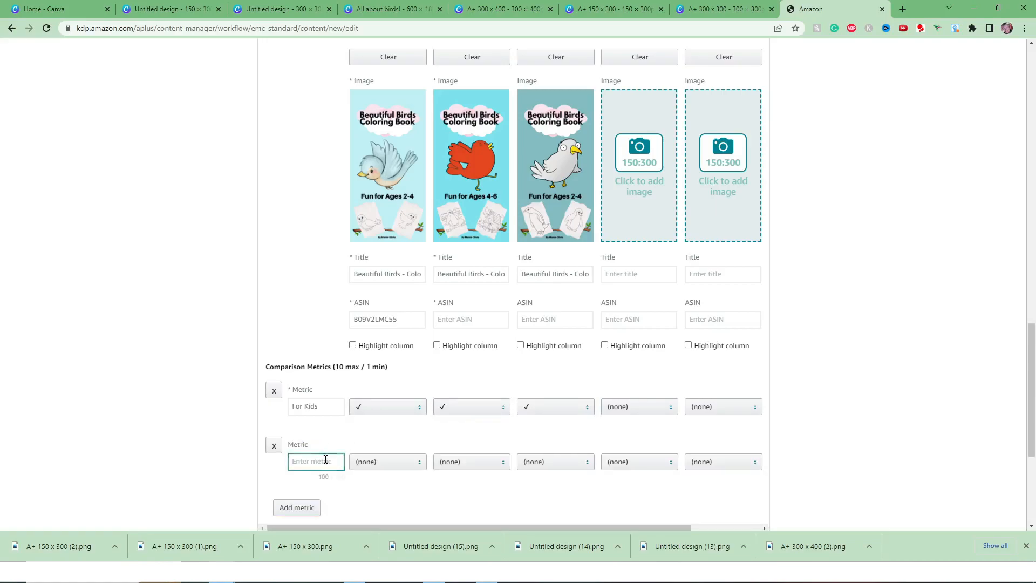
type("Coloring Book")
left_click(376, 462)
left_click(387, 487)
left_click(460, 464)
left_click(467, 486)
left_click(541, 463)
left_click(546, 486)
Preview the desktop version of the A+ content from the banner down through its modules.
scroll(691, 313, "up", 3)
scroll(691, 313, "up", 15)
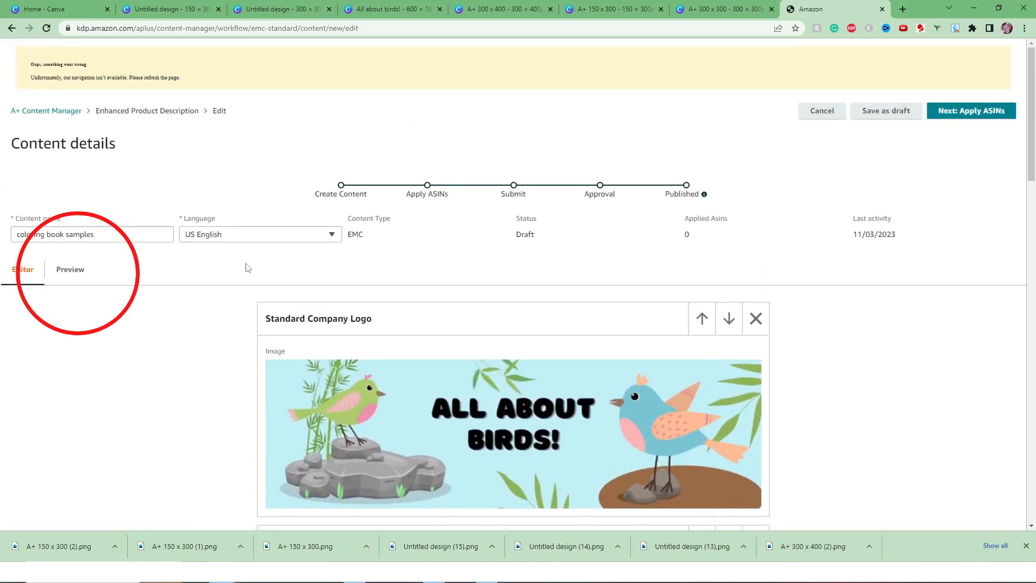
left_click(70, 271)
scroll(911, 349, "down", 3)
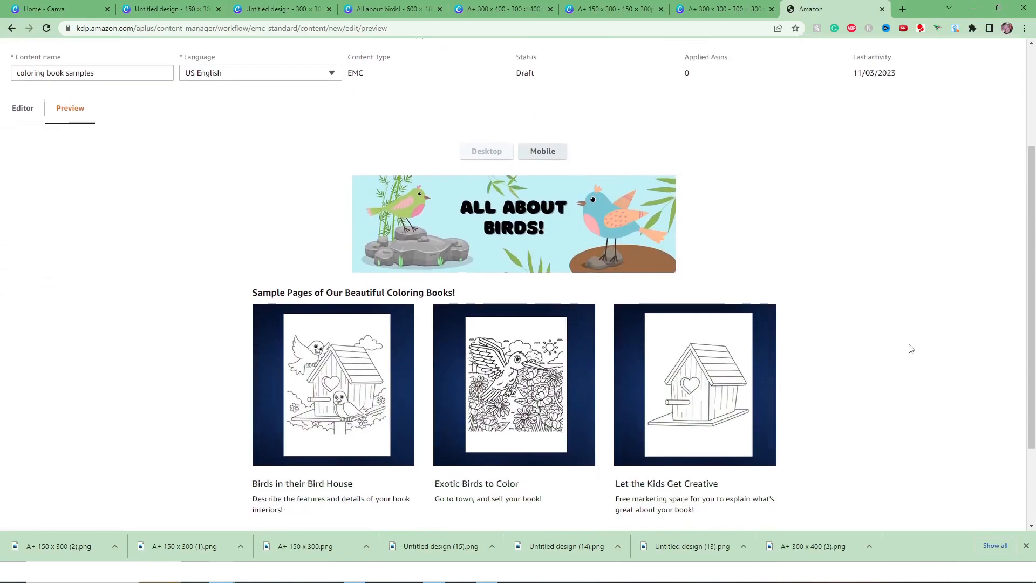
scroll(926, 351, "down", 1)
scroll(926, 352, "down", 2)
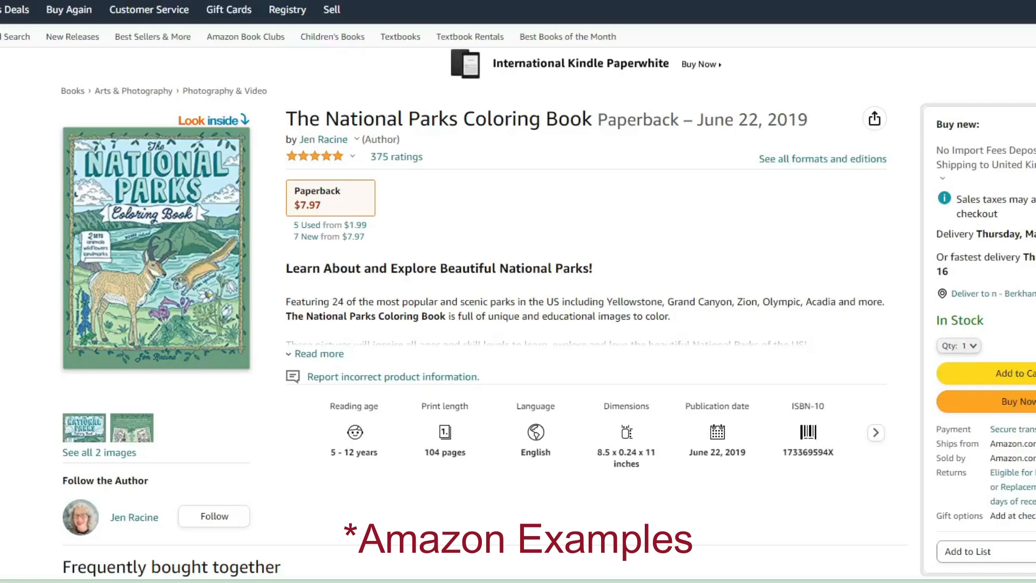
Examine the publisher's A+ content on the Amazon pages of The National Parks Coloring Book and Dinosaurs: A Smithsonian Coloring Book.
scroll(518, 292, "down", 4)
scroll(518, 291, "down", 7)
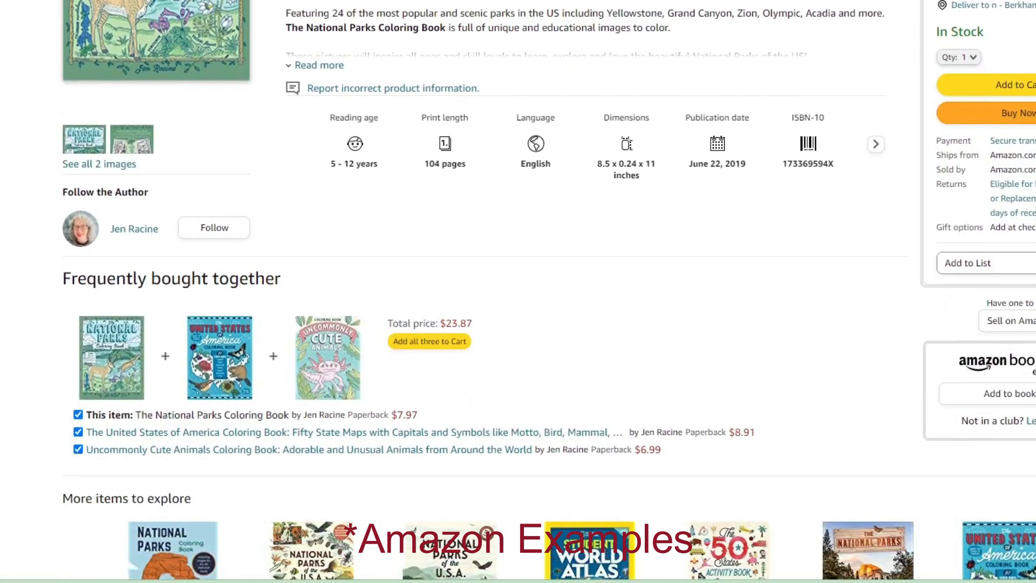
scroll(518, 292, "down", 9)
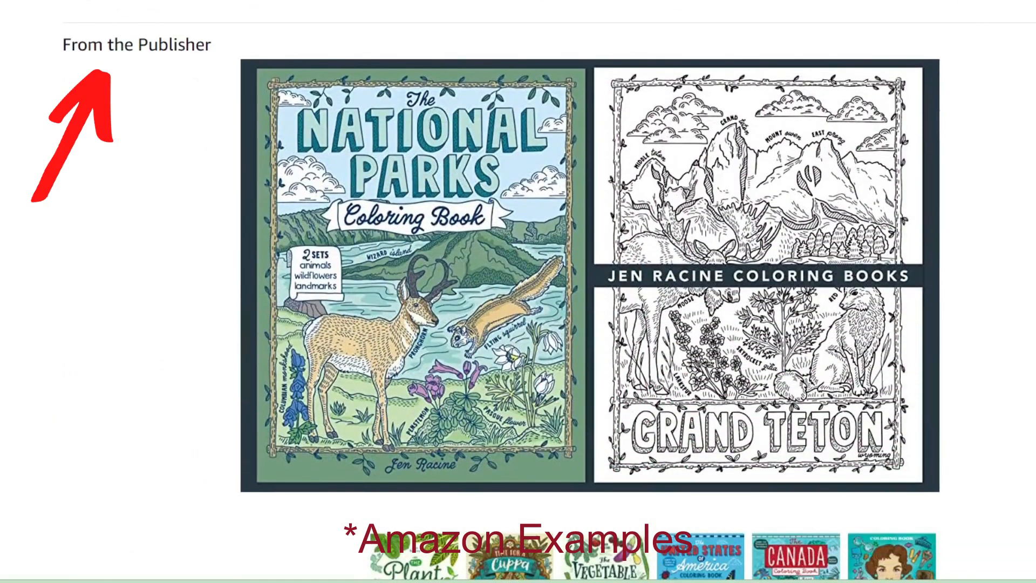
scroll(518, 291, "down", 7)
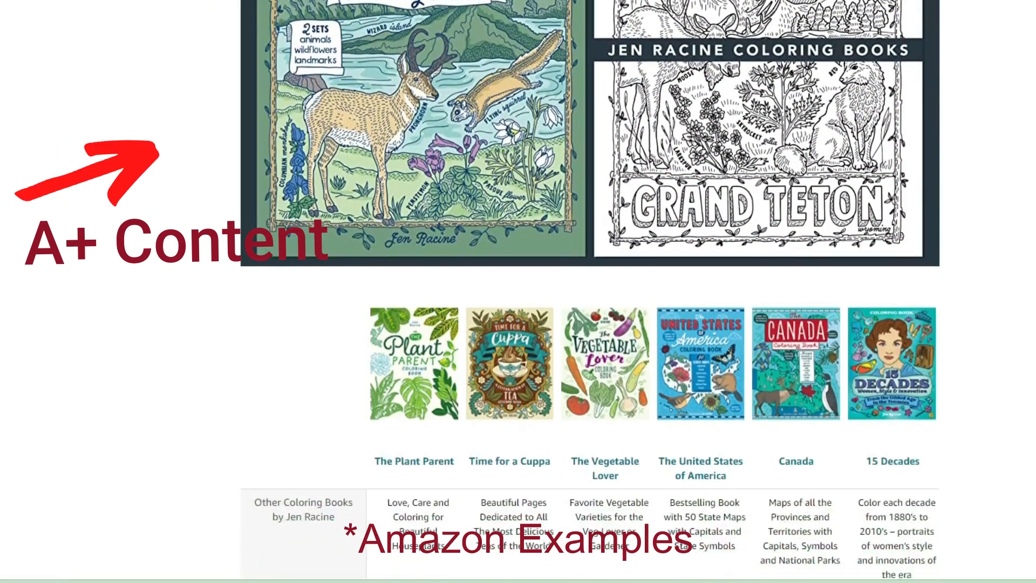
scroll(518, 291, "down", 1)
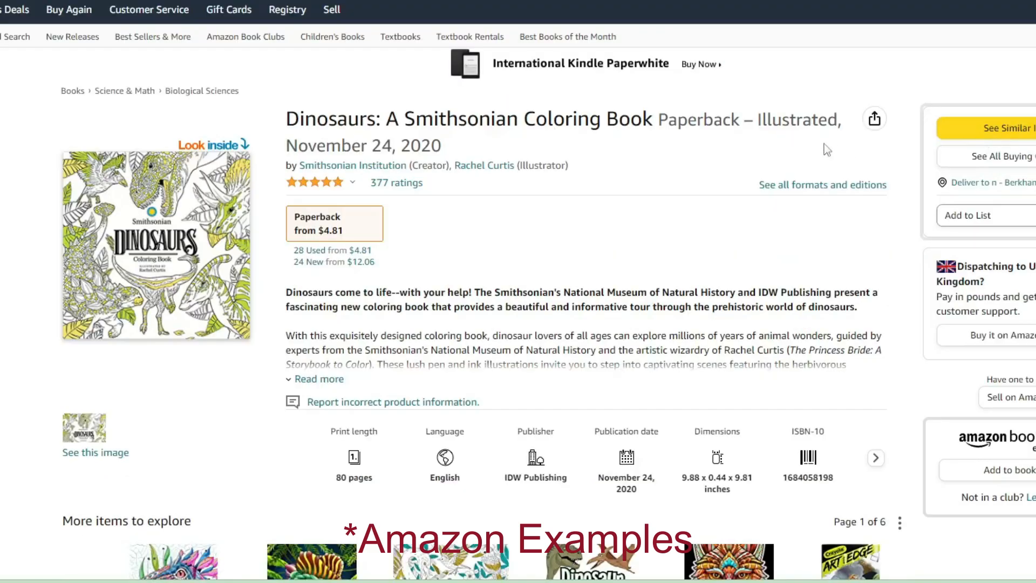
scroll(812, 144, "down", 15)
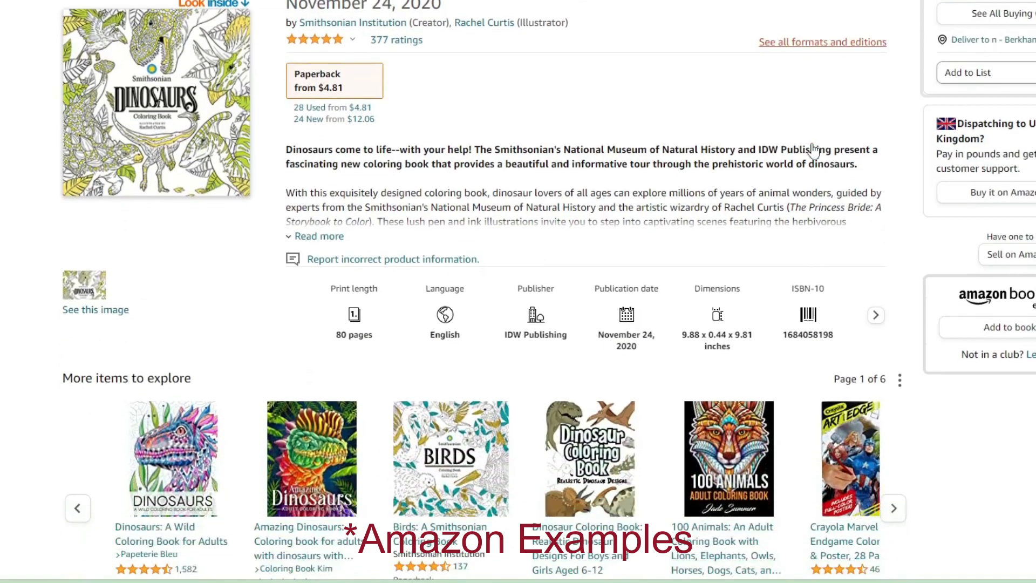
scroll(831, 149, "down", 12)
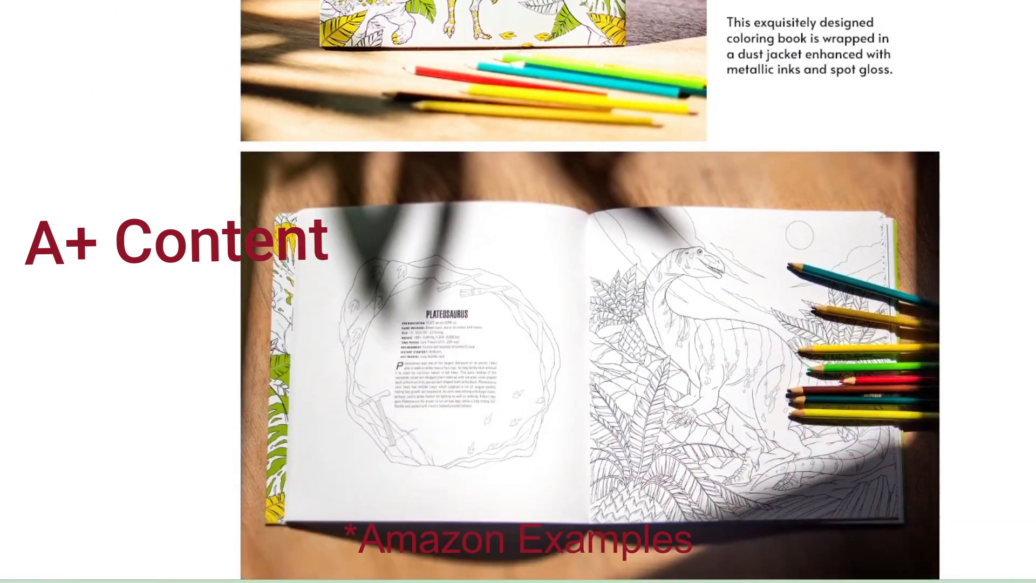
scroll(590, 291, "down", 12)
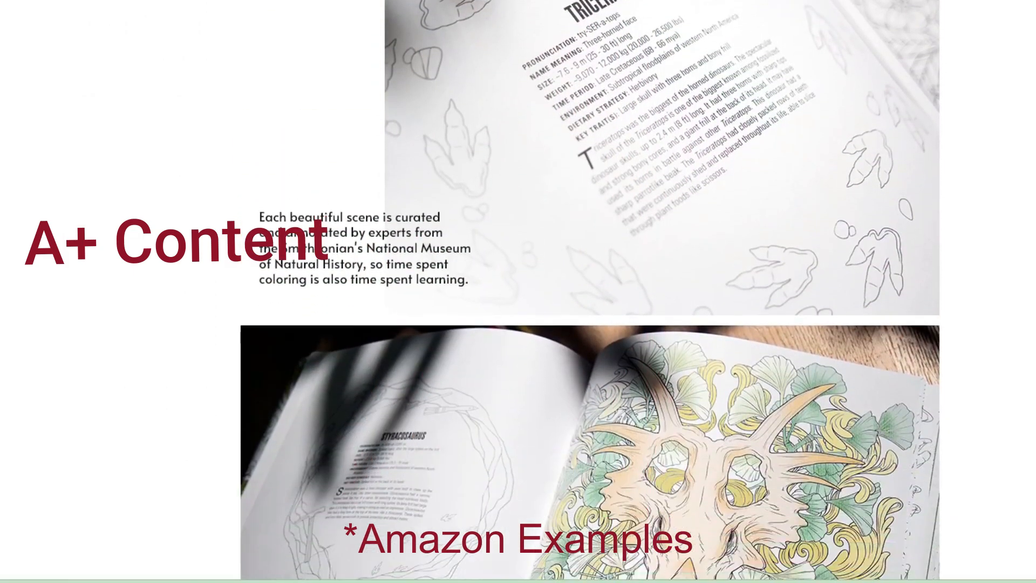
scroll(978, 64, "down", 8)
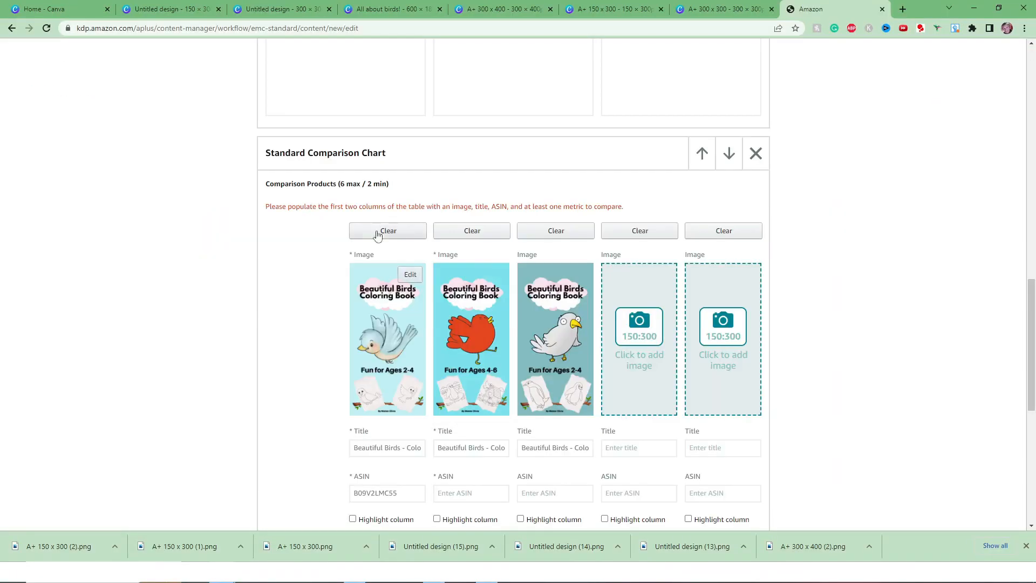
Review the comparison chart's product fields and metrics, plus the banner and three-image modules, in the editor.
scroll(370, 406, "down", 2)
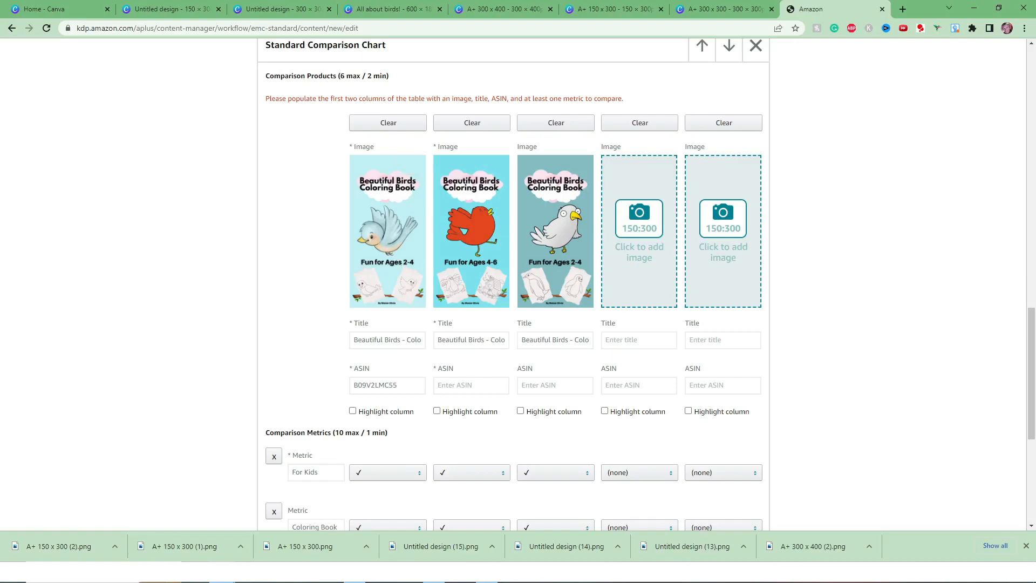
scroll(1024, 307, "up", 15)
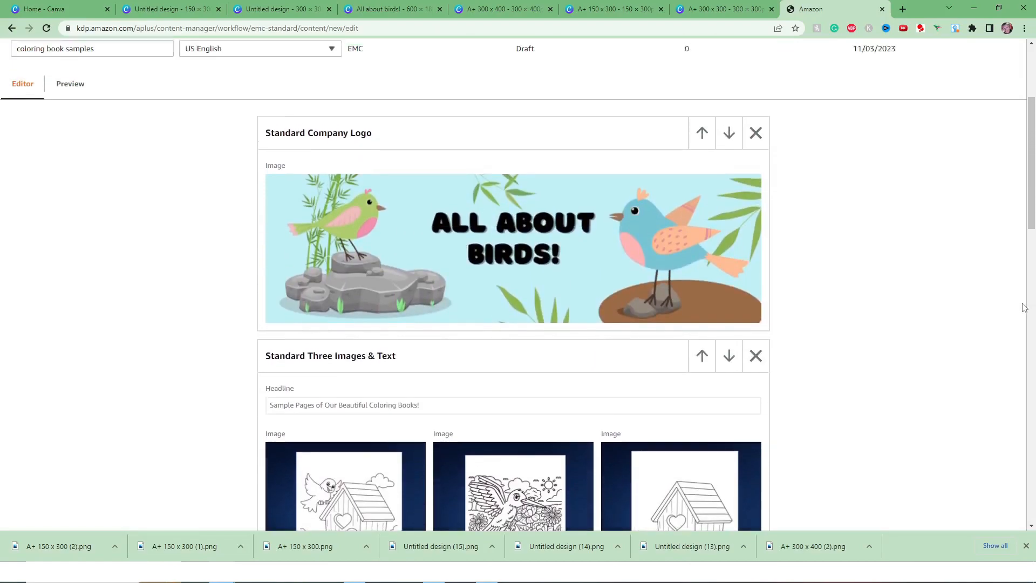
scroll(1018, 283, "up", 3)
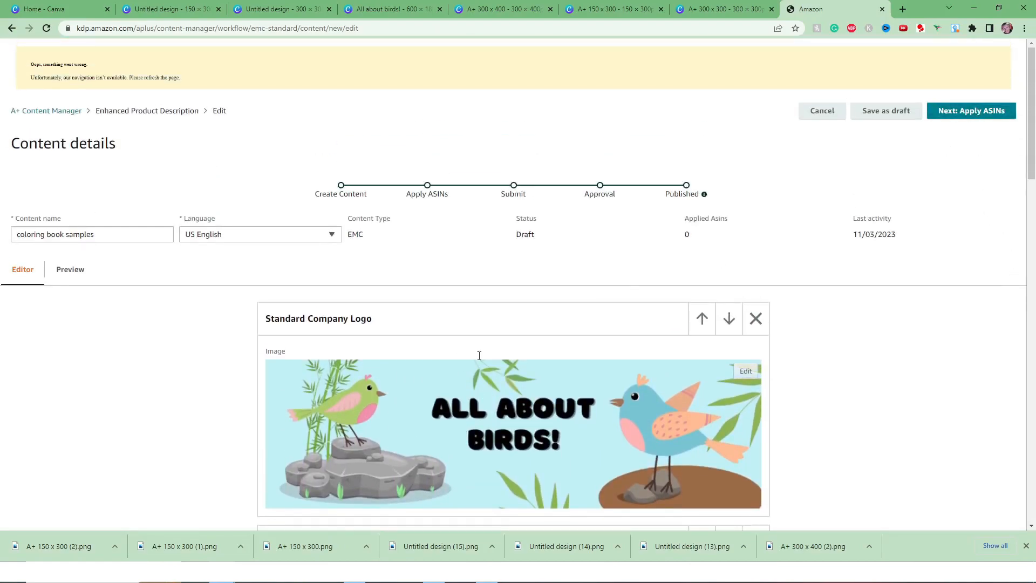
scroll(462, 361, "down", 3)
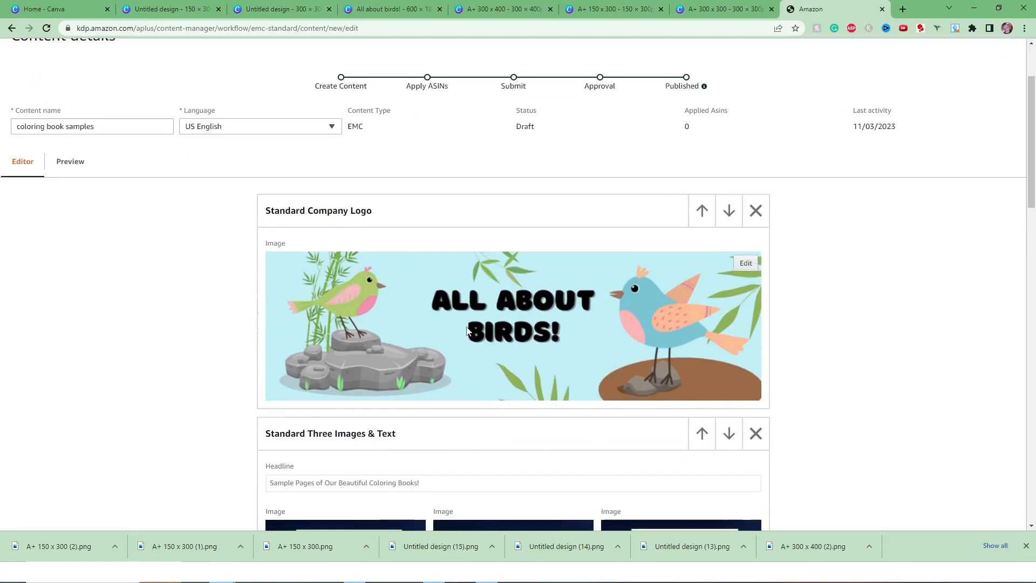